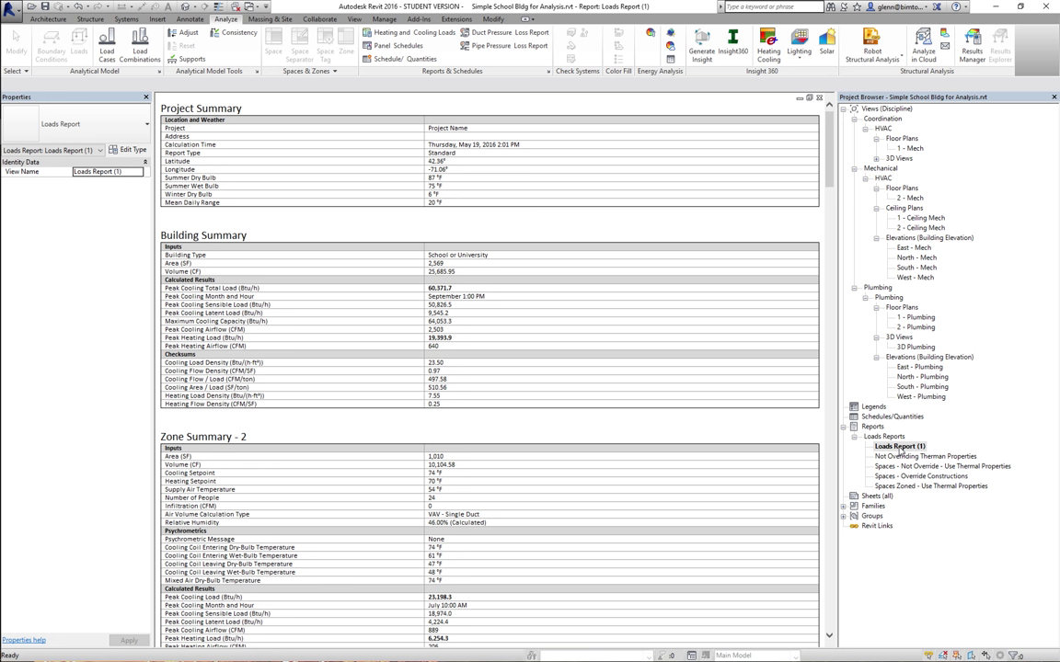
# Rename the Loads Report (1) view as "Thermal Prop on Walls and Roof"
pyautogui.rightClick(901, 448)
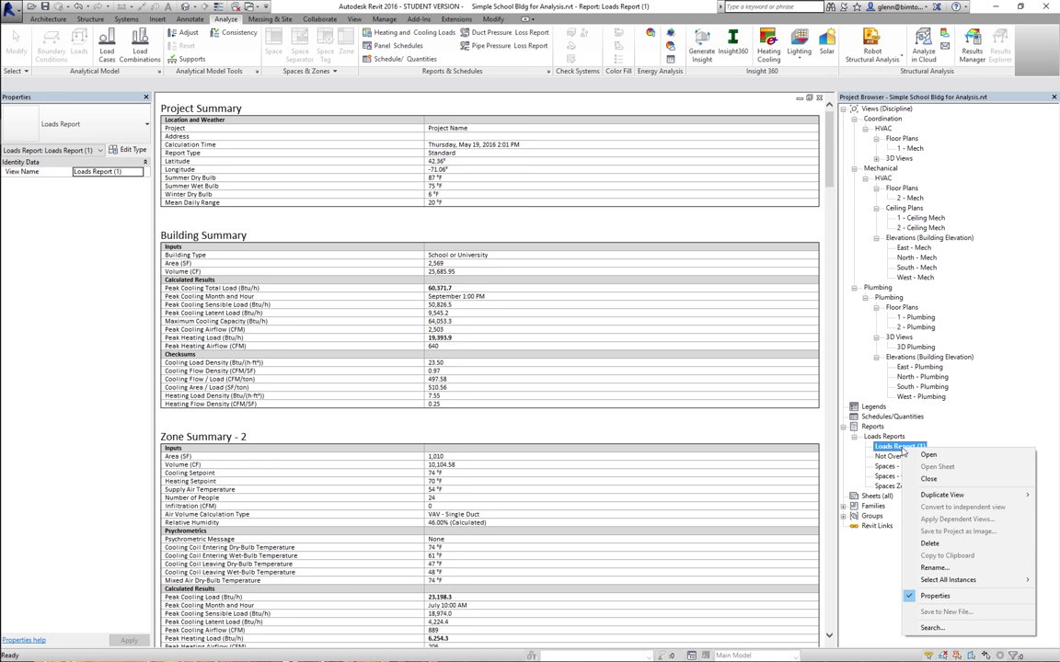
pyautogui.click(933, 568)
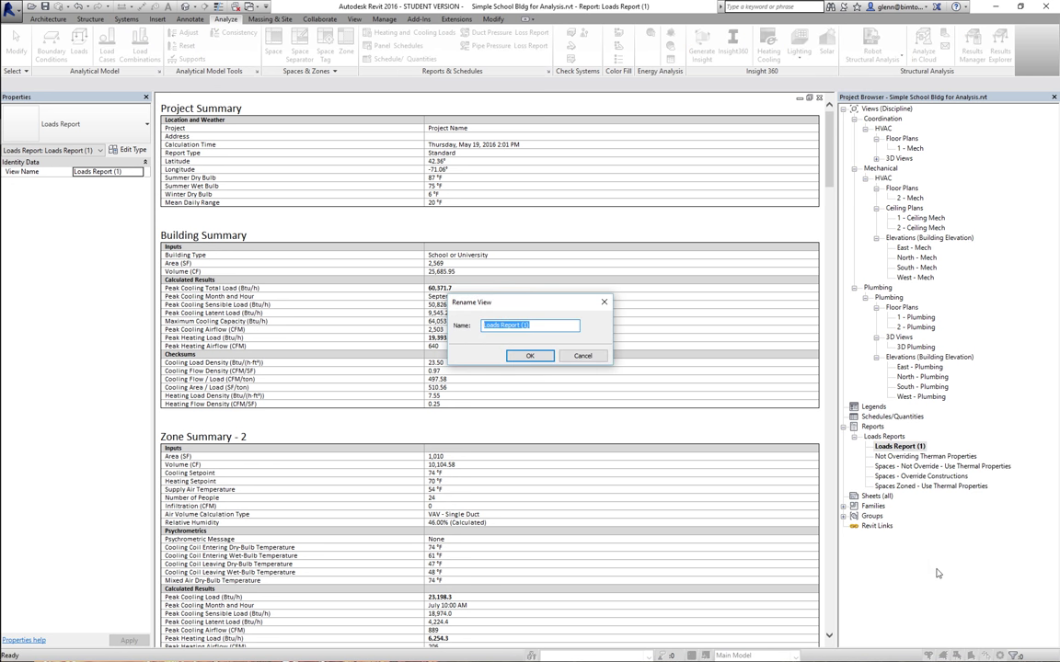
pyautogui.write('Thermal Proper')
pyautogui.press('BackSpace')
pyautogui.press('BackSpace')
pyautogui.write('on Walls and Roof')
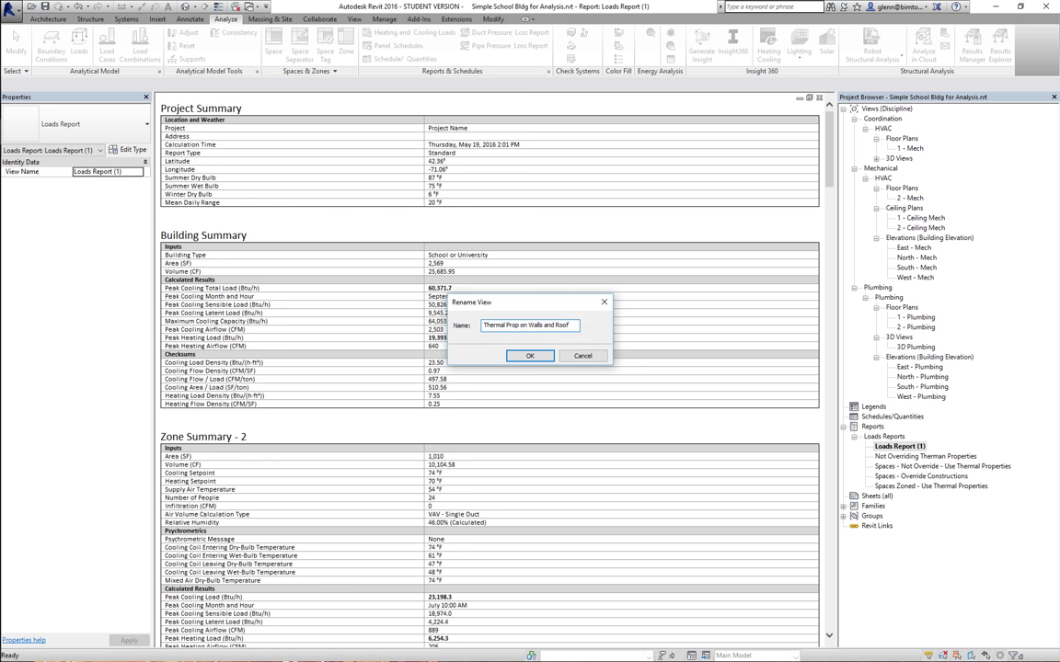
pyautogui.press('Return')
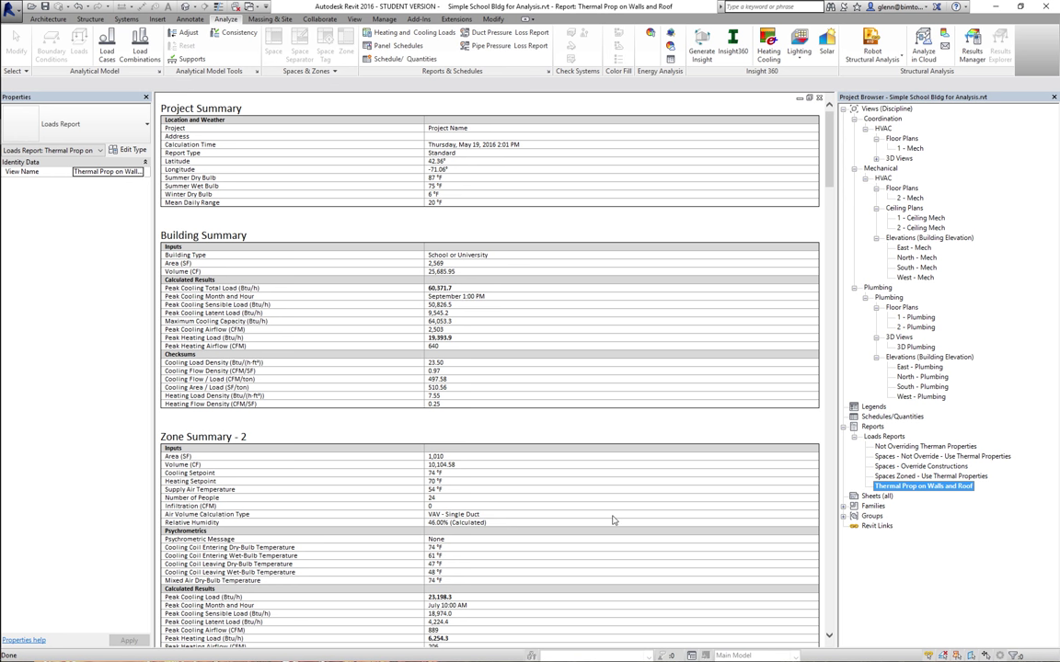
# Compare the Zone 2 component loads in the Thermal Prop on Walls and Roof report with the Not Overriding Therman Properties report
pyautogui.scroll(-3, 610, 589)
pyautogui.scroll(-7, 613, 521)
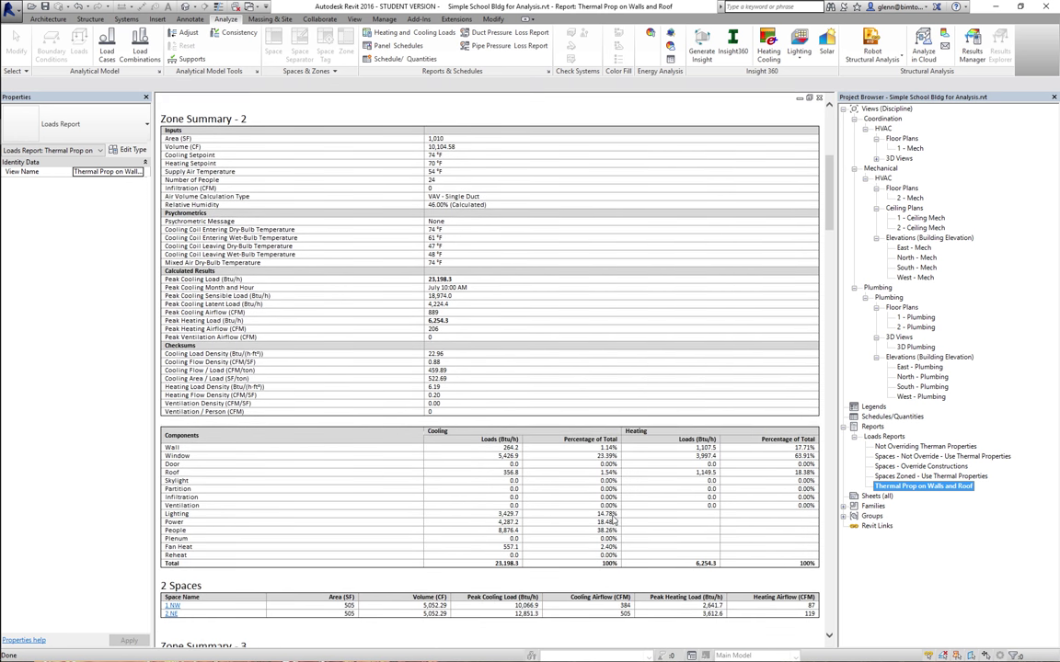
pyautogui.scroll(2, 613, 521)
pyautogui.scroll(-1, 612, 521)
pyautogui.scroll(-1, 613, 521)
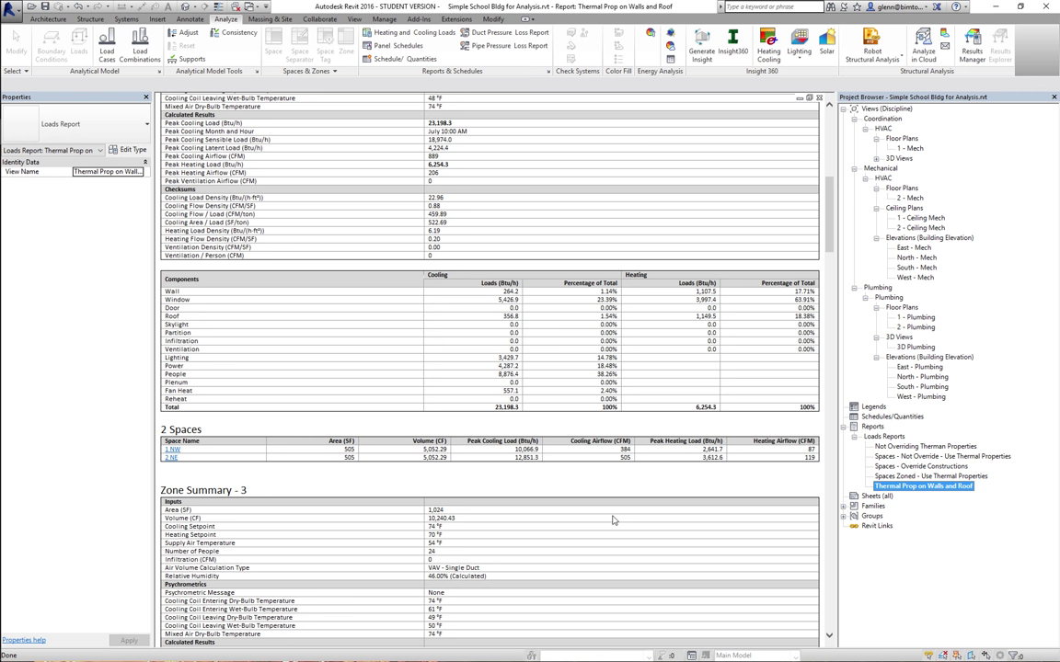
pyautogui.doubleClick(923, 447)
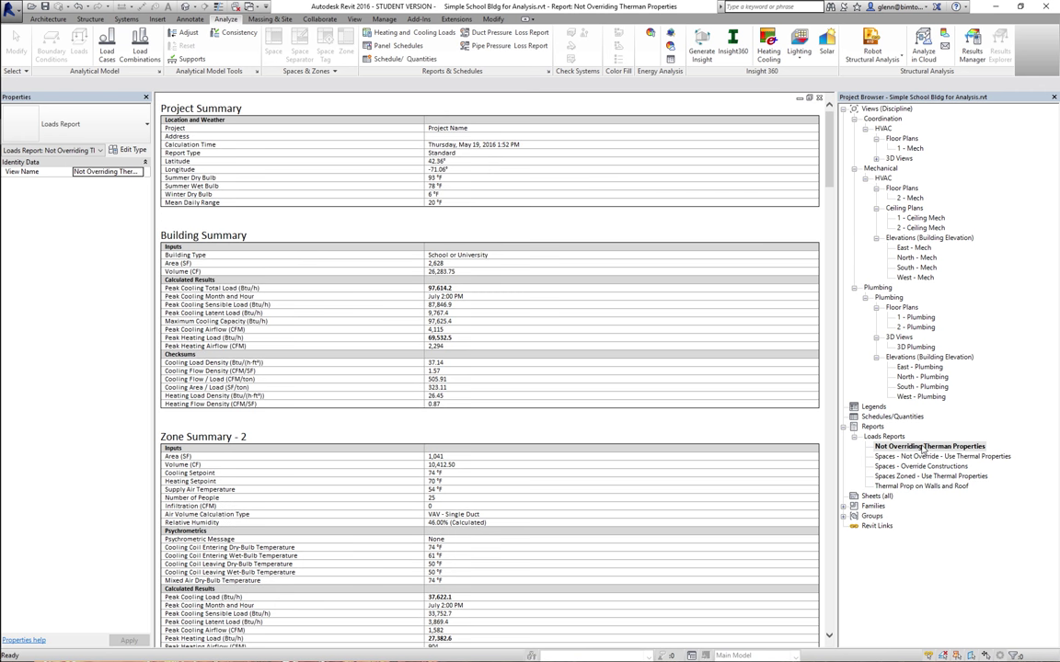
pyautogui.scroll(-5, 672, 459)
pyautogui.scroll(-3, 673, 459)
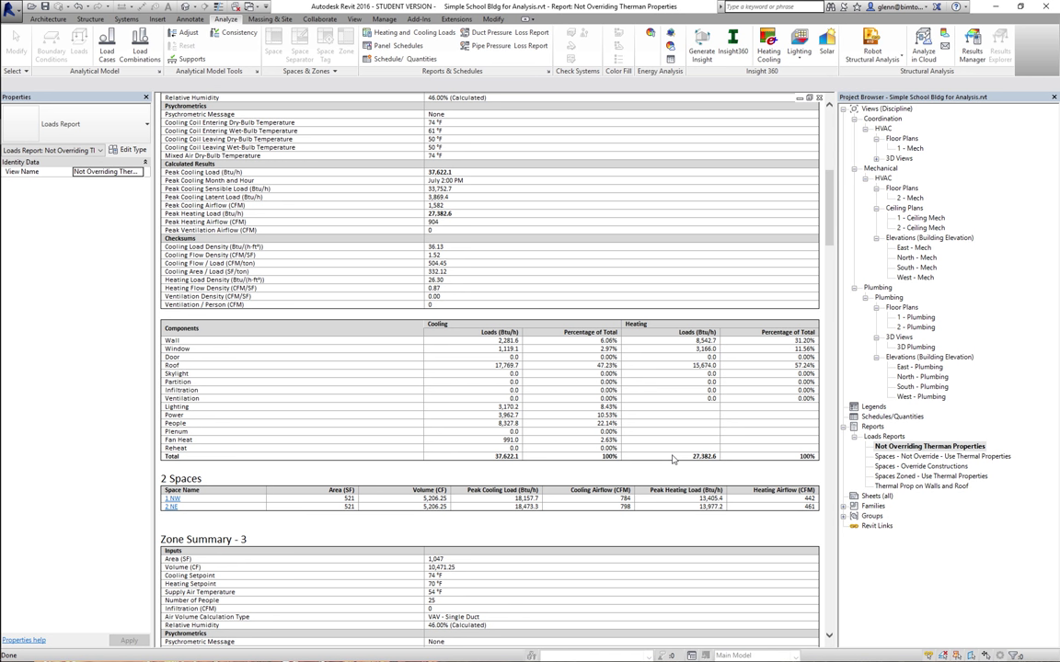
# Reopen the Thermal Prop on Walls and Roof report and examine the Zone 3 component loads
pyautogui.click(895, 488)
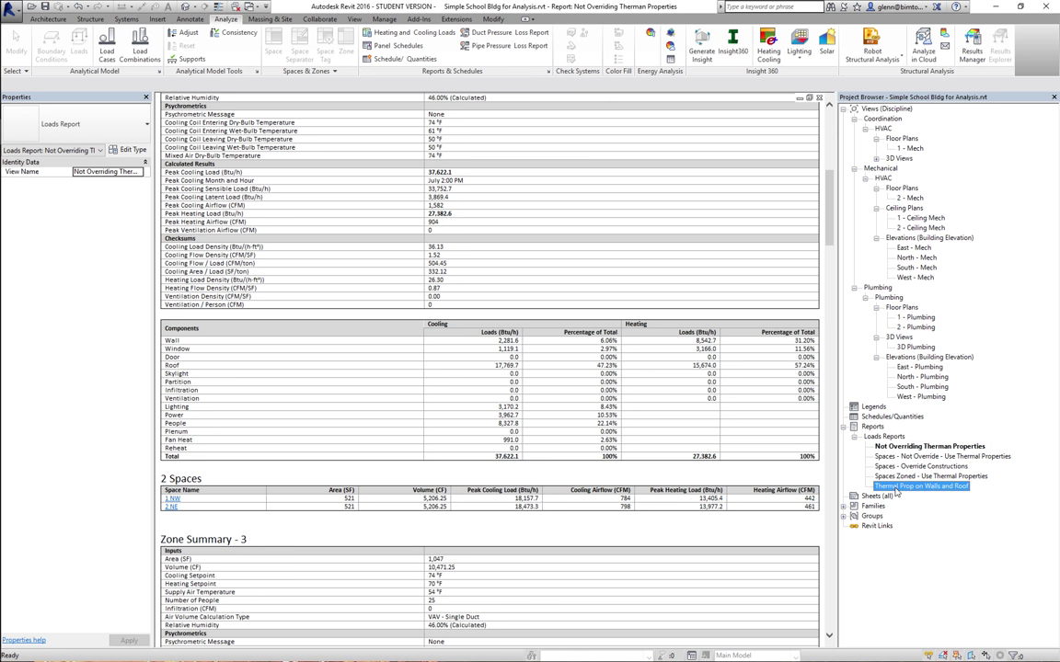
pyautogui.doubleClick(895, 488)
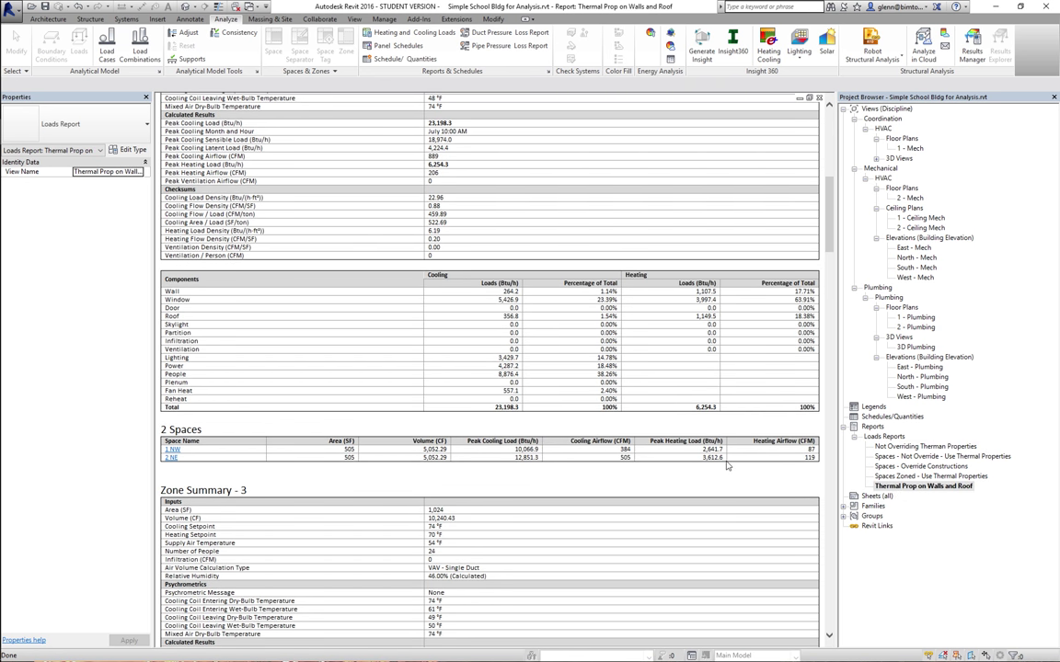
pyautogui.scroll(-1, 727, 467)
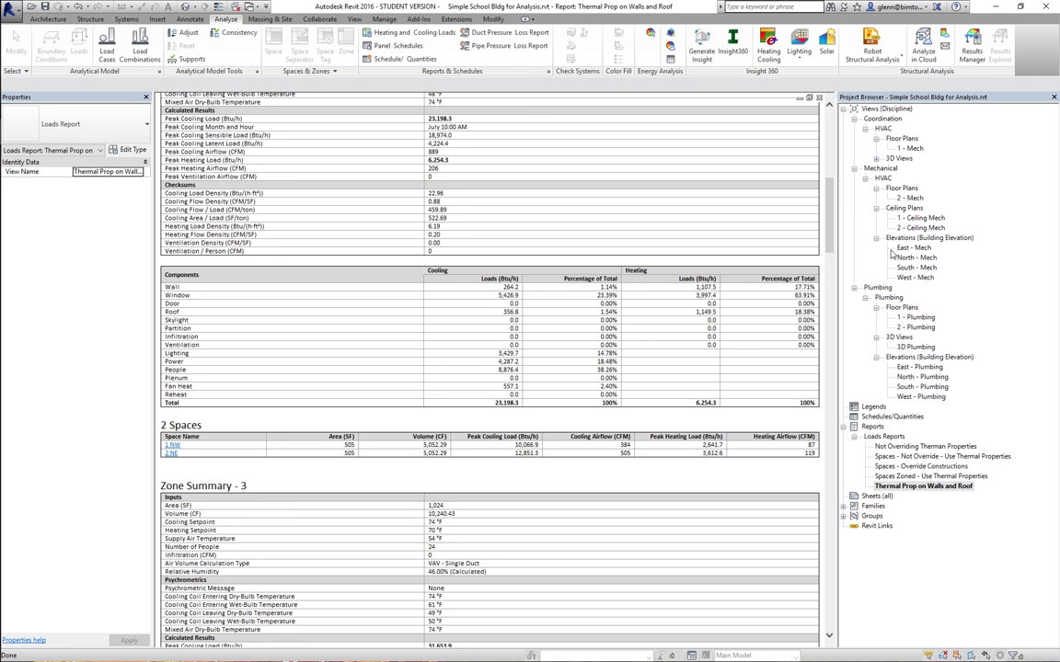
pyautogui.scroll(-5, 544, 316)
pyautogui.scroll(-12, 543, 315)
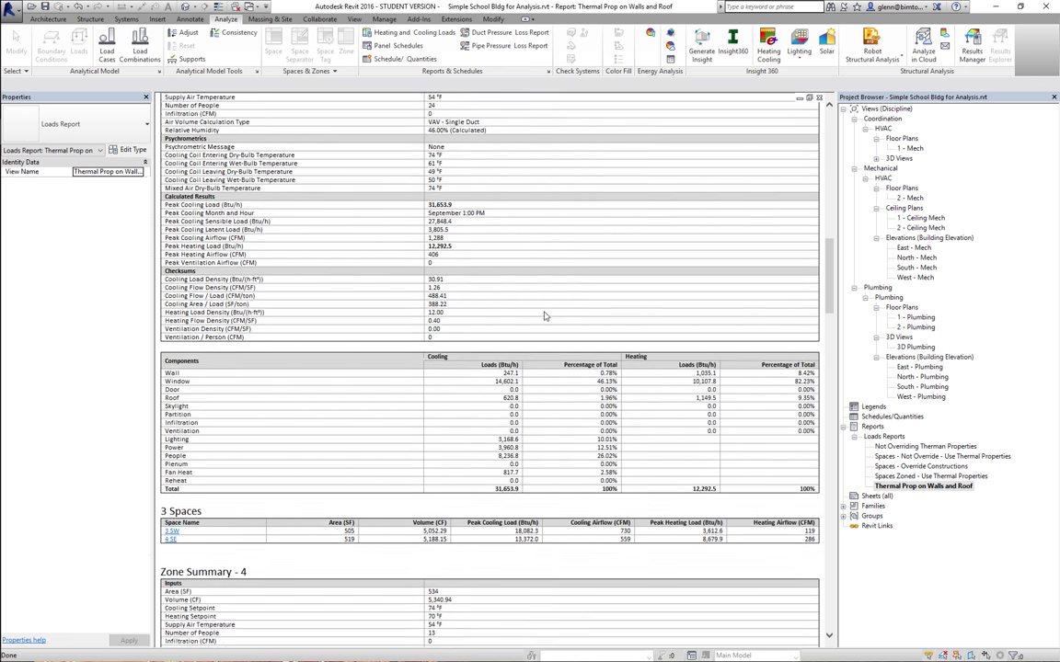
pyautogui.scroll(6, 544, 315)
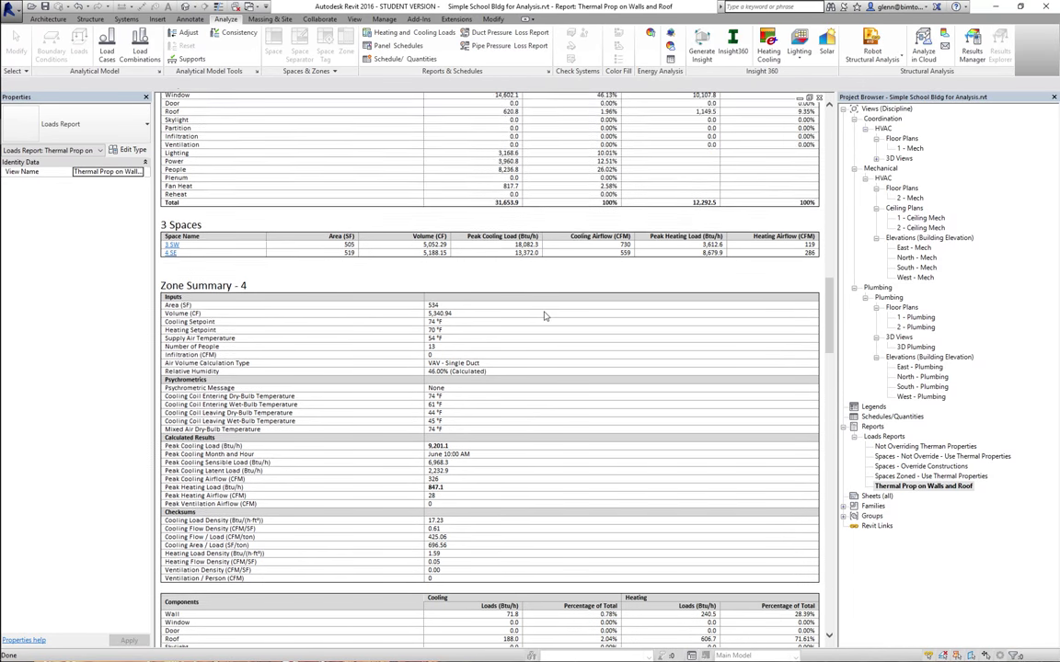
pyautogui.scroll(1, 544, 316)
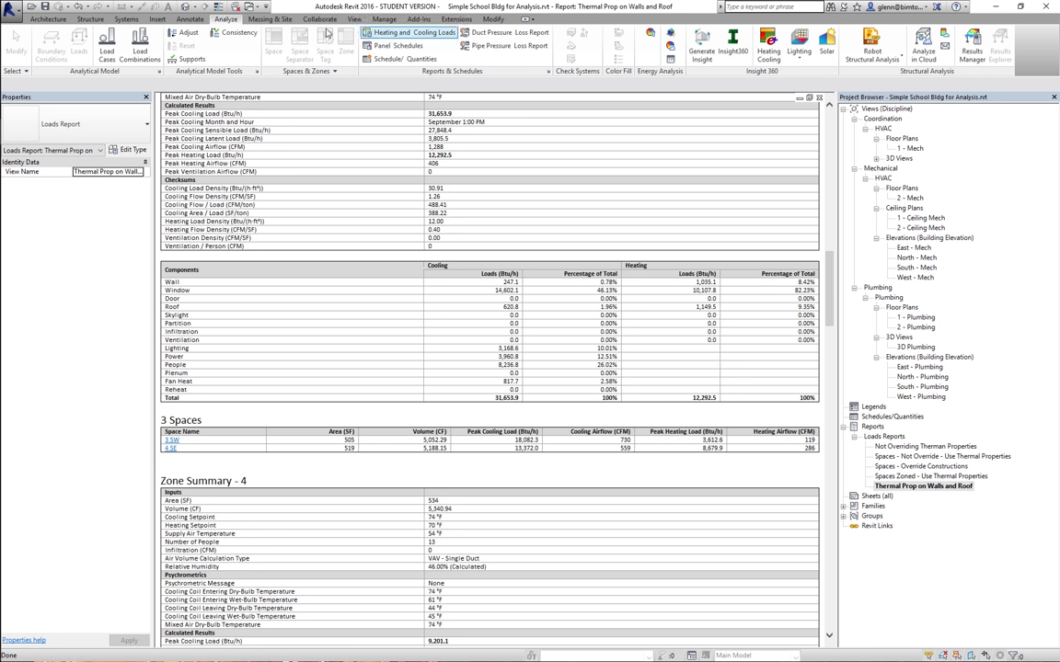
# Open the type properties of a 36" x 48" Fixed with Trim window from the default 3D view
pyautogui.click(187, 7)
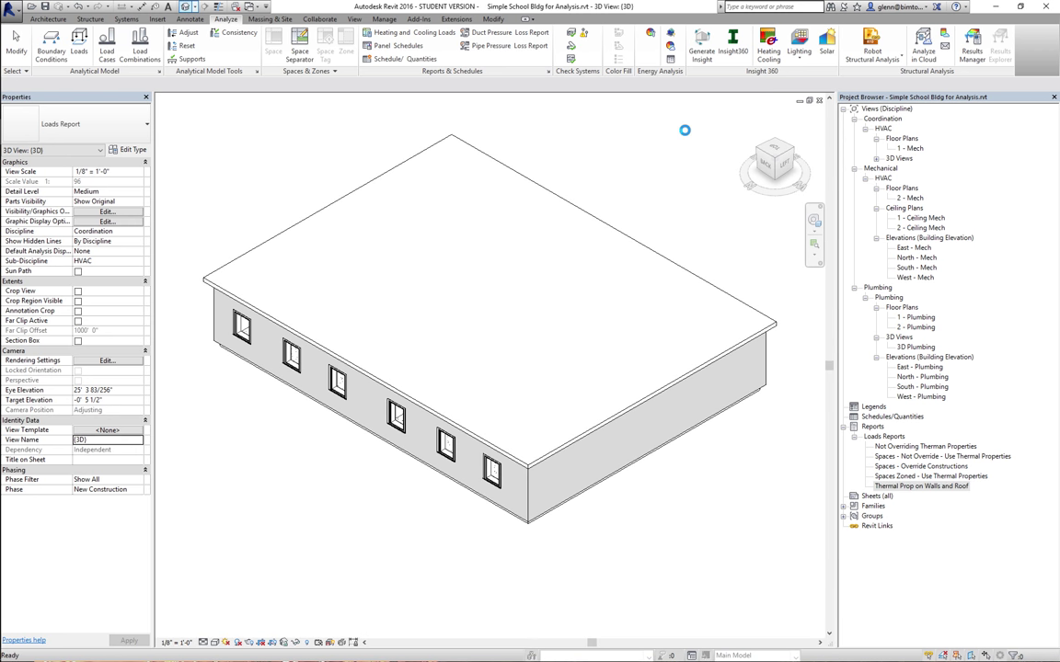
pyautogui.click(395, 428)
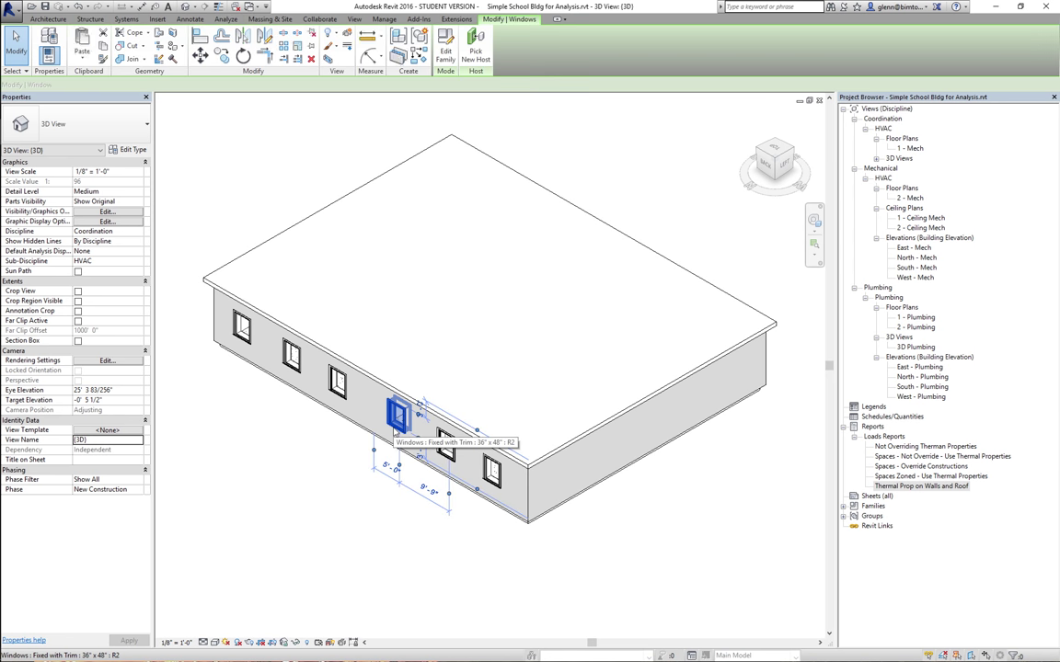
pyautogui.click(127, 151)
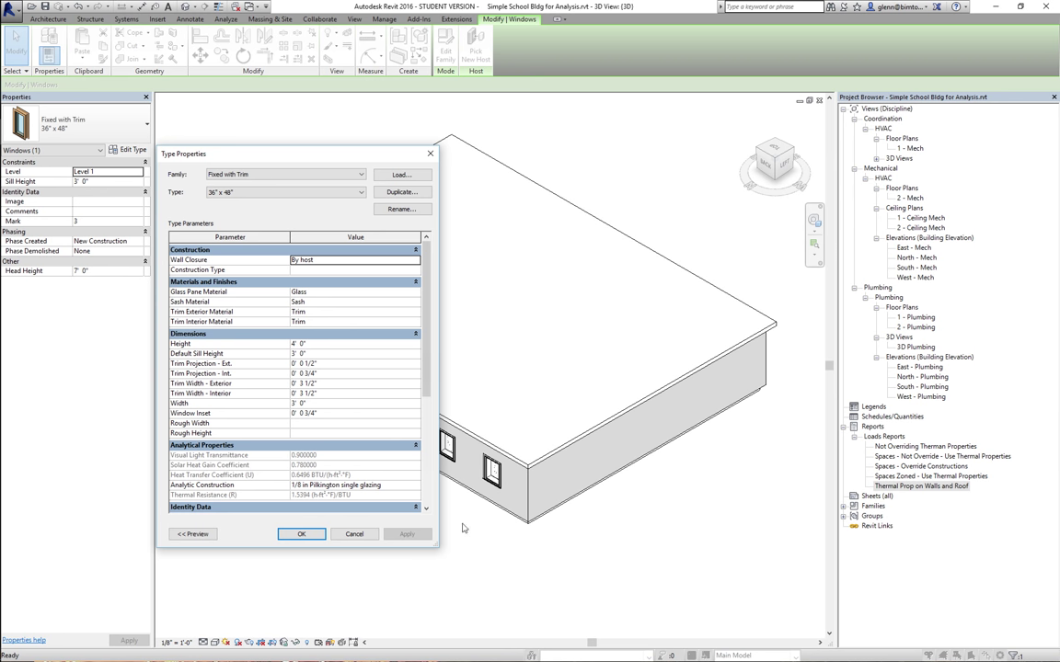
pyautogui.moveTo(426, 369); pyautogui.dragTo(426, 438)
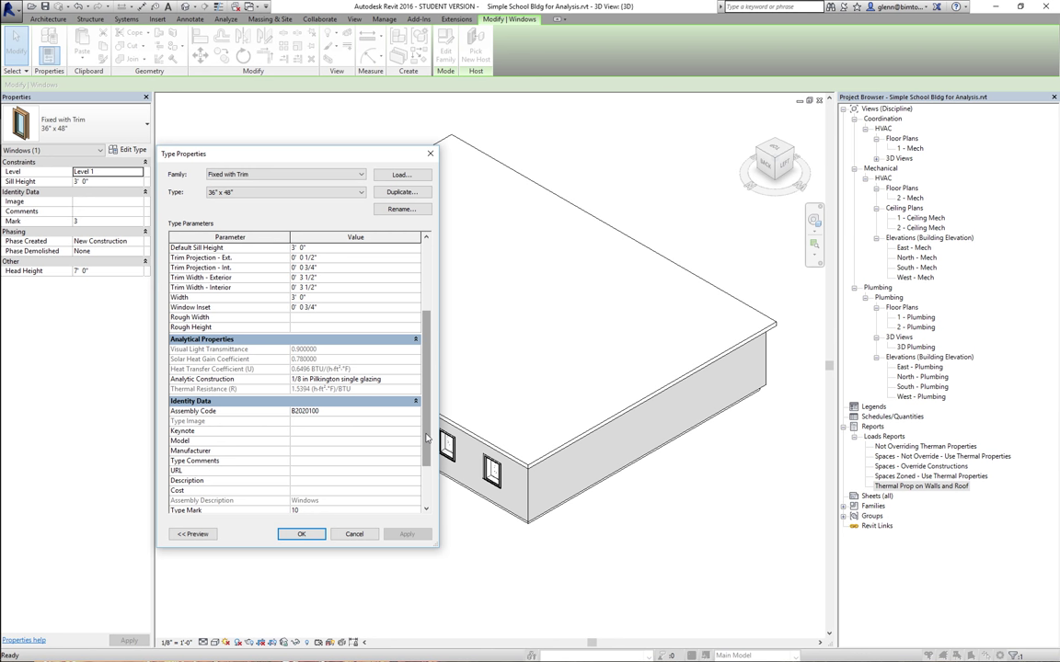
# Set the window type's analytic construction to Double glazing - 1/8 in thick - low-E/clear (e = 0.05) glass
pyautogui.click(416, 379)
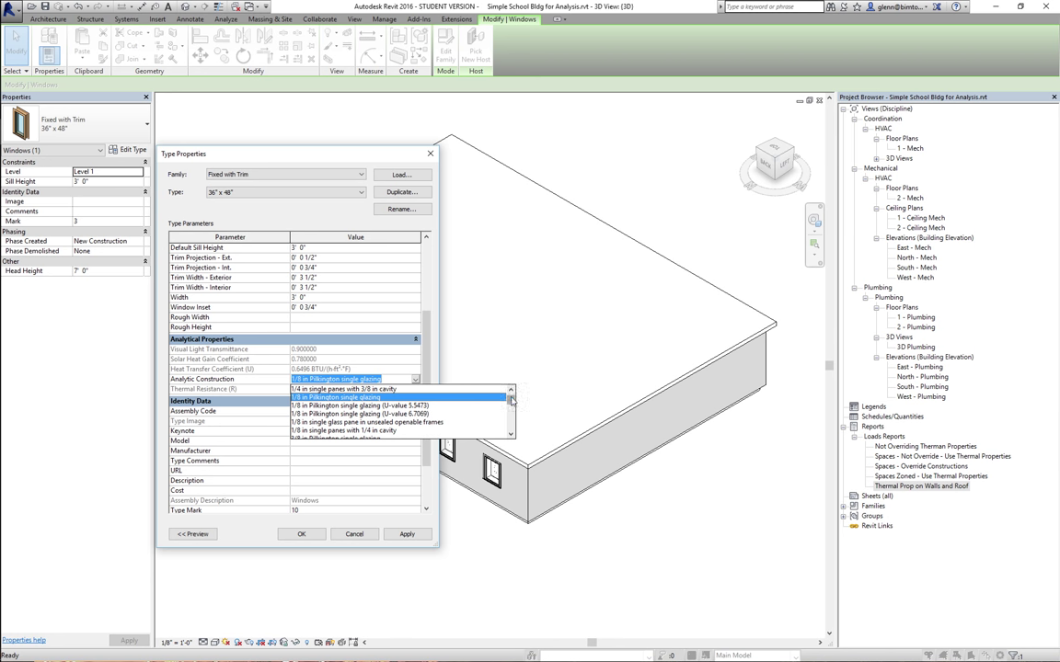
pyautogui.moveTo(511, 392); pyautogui.dragTo(514, 424)
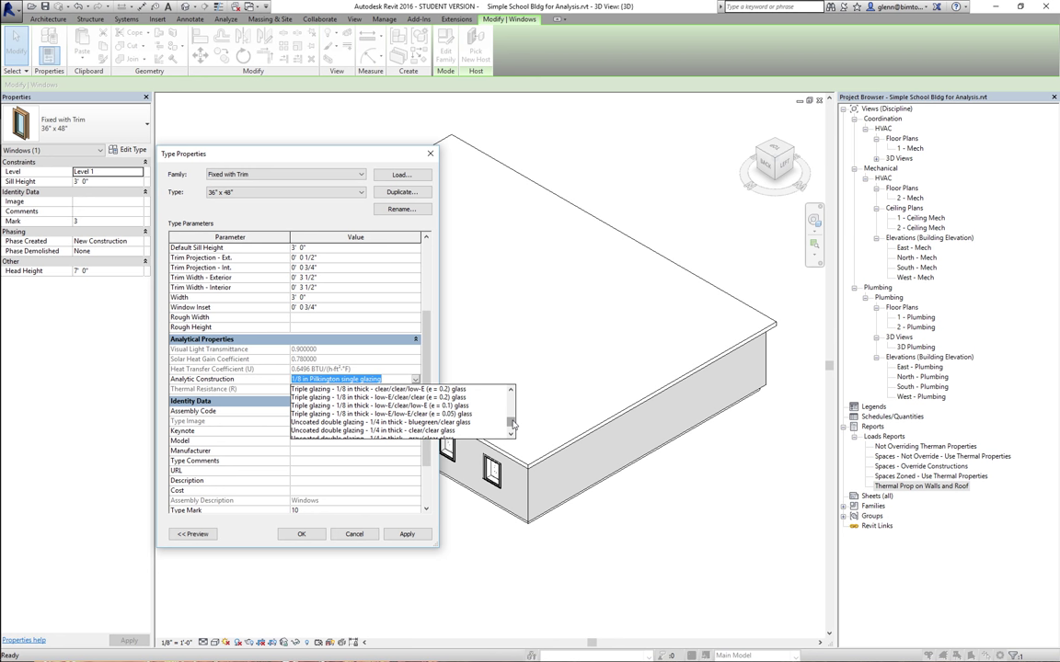
pyautogui.moveTo(512, 424); pyautogui.dragTo(513, 417)
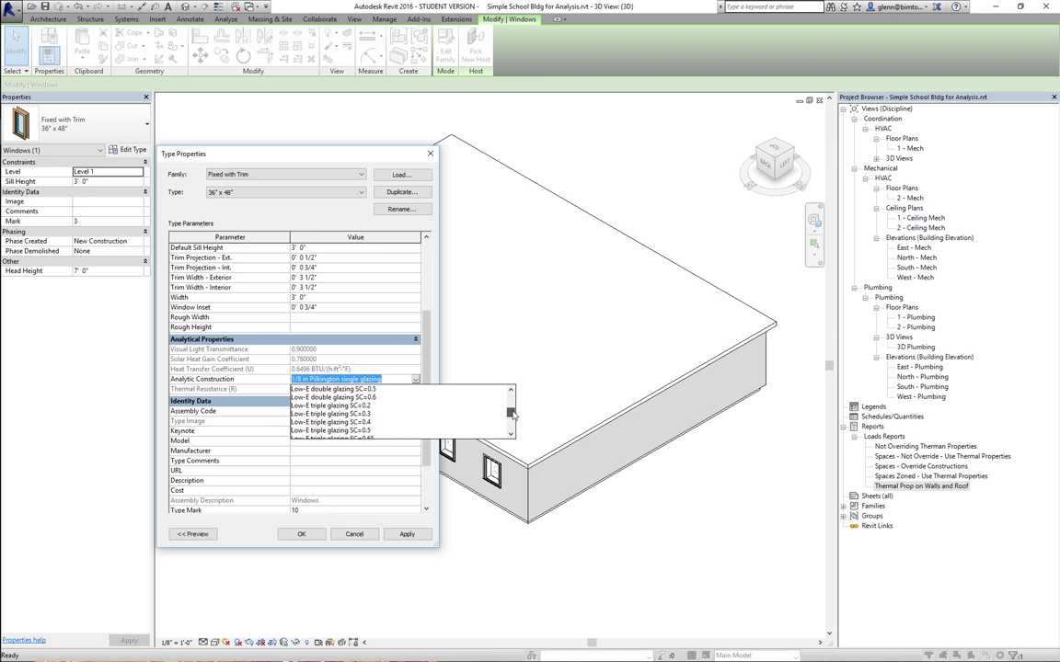
pyautogui.moveTo(513, 415); pyautogui.dragTo(512, 409)
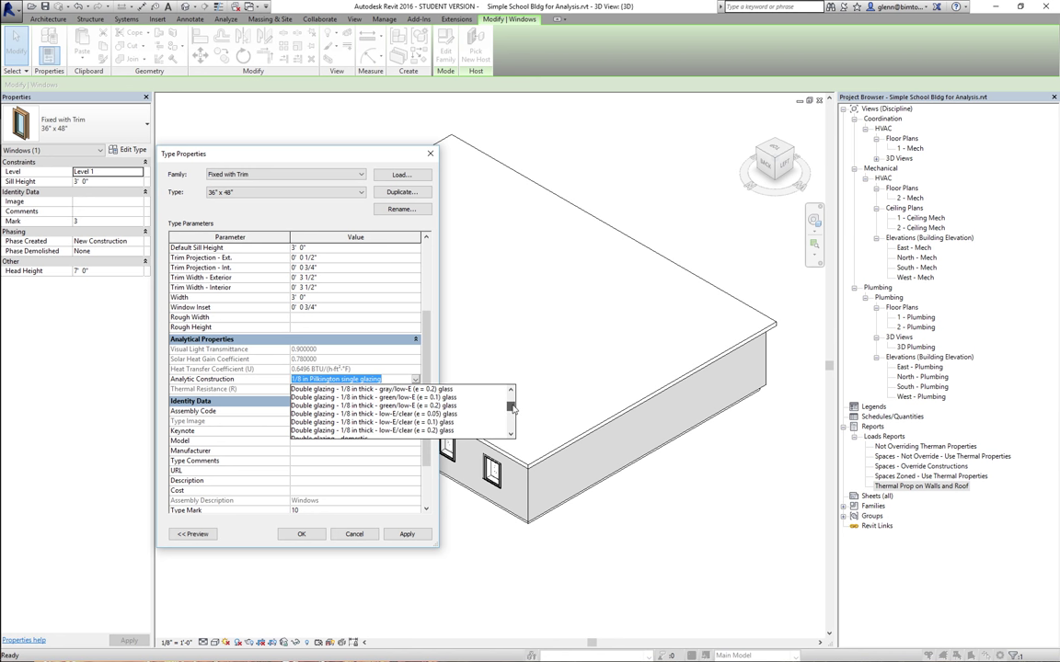
pyautogui.click(492, 408)
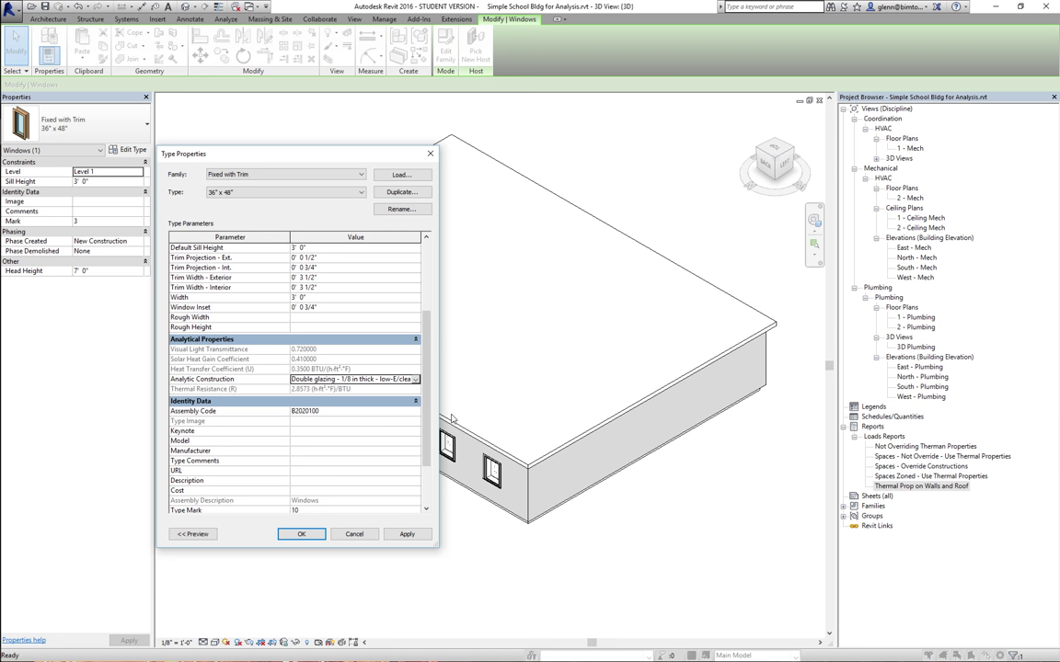
# Set the window type's analytic construction to Low-E triple glazing SC=0.2 and apply the type changes
pyautogui.click(415, 379)
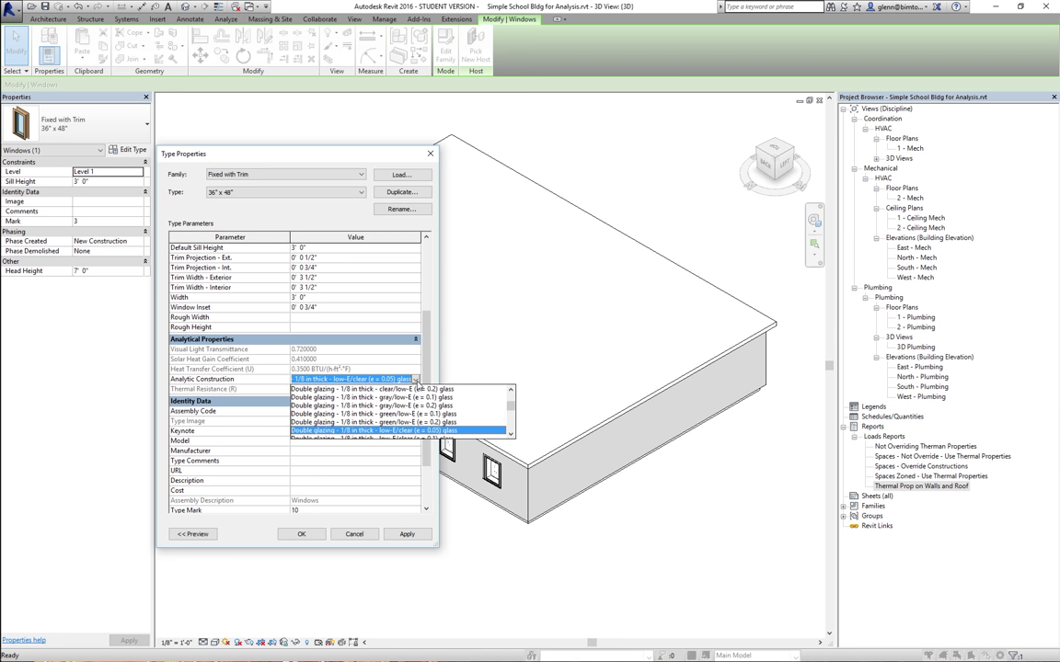
pyautogui.click(511, 435)
pyautogui.click(510, 435)
pyautogui.click(510, 435)
pyautogui.click(511, 434)
pyautogui.click(511, 434)
pyautogui.click(511, 434)
pyautogui.click(511, 434)
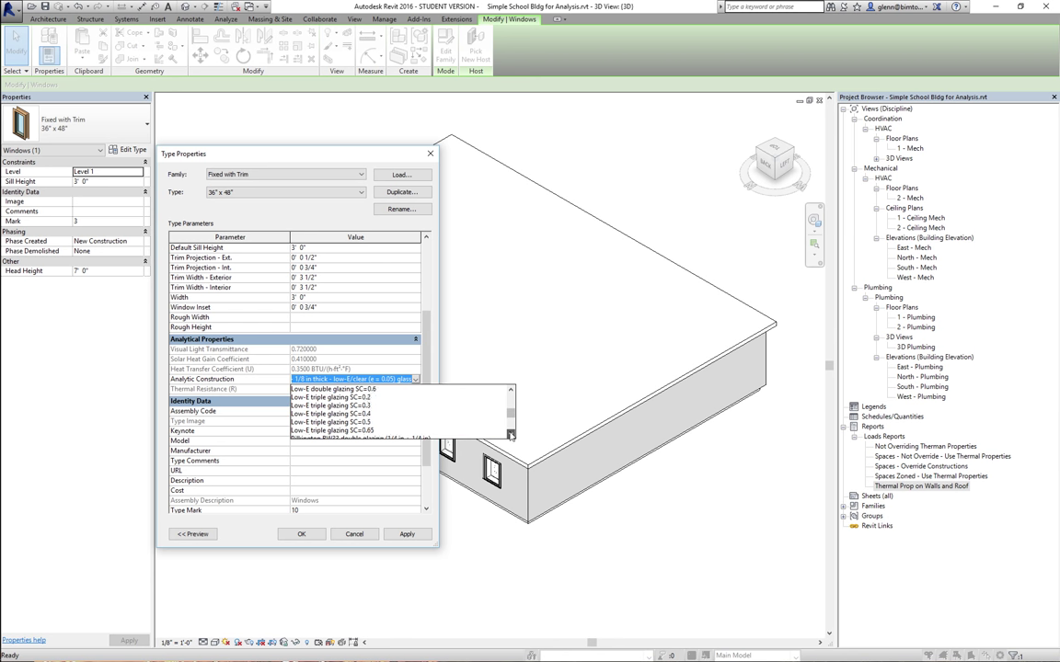
pyautogui.click(511, 435)
pyautogui.click(510, 390)
pyautogui.click(510, 390)
pyautogui.click(511, 390)
pyautogui.click(510, 390)
pyautogui.click(511, 390)
pyautogui.click(511, 390)
pyautogui.click(368, 414)
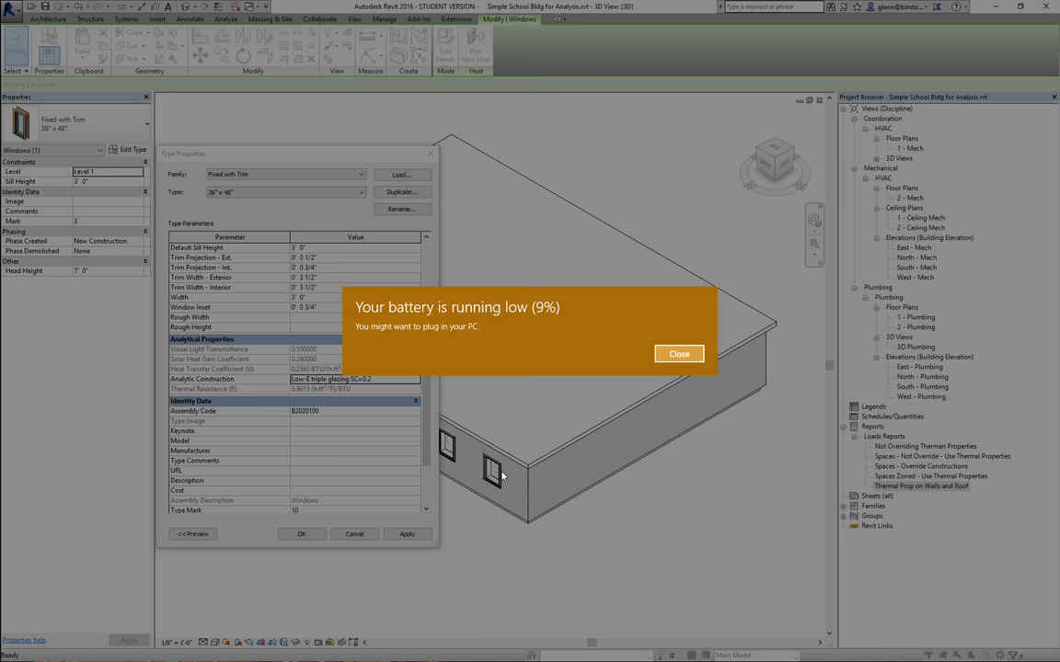
pyautogui.click(670, 357)
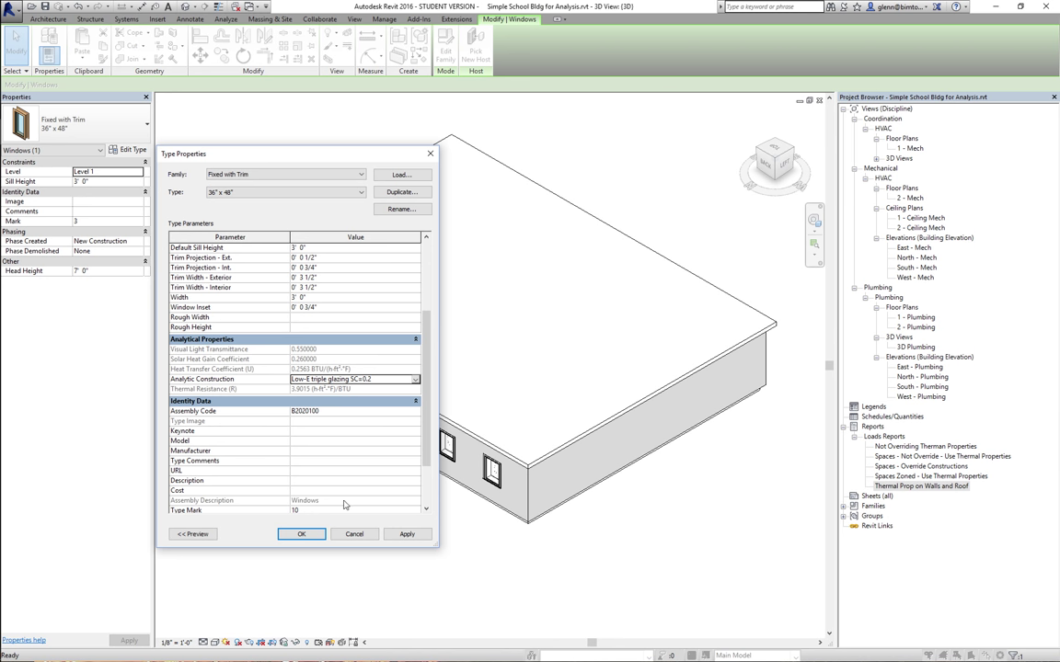
pyautogui.click(304, 535)
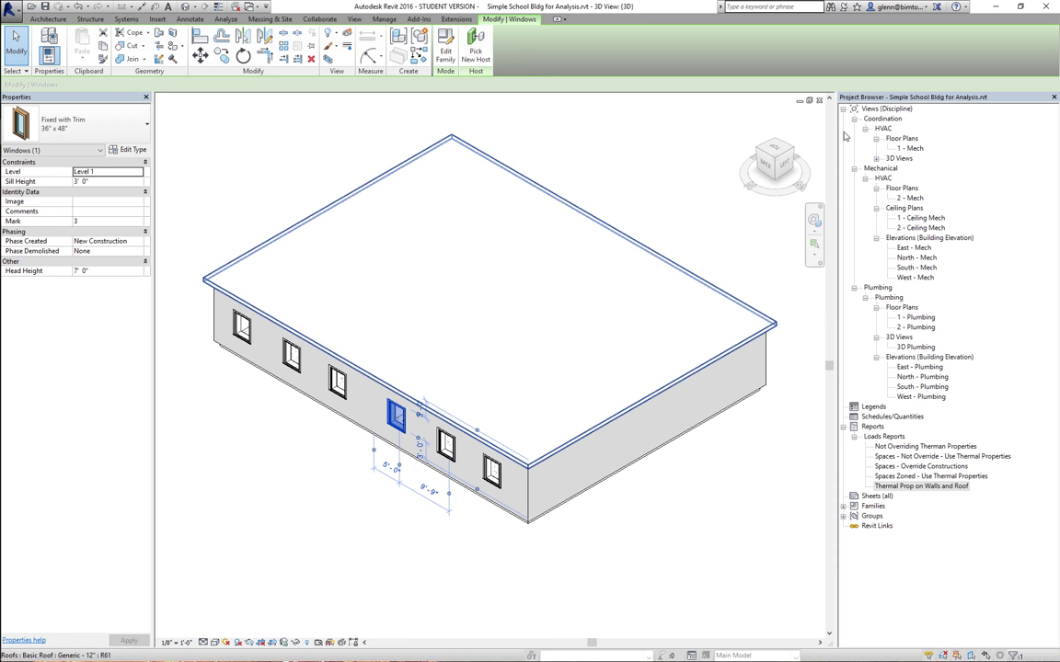
# Open the type properties of a Glazed system panel in the curtain wall on the building's front side
pyautogui.click(793, 150)
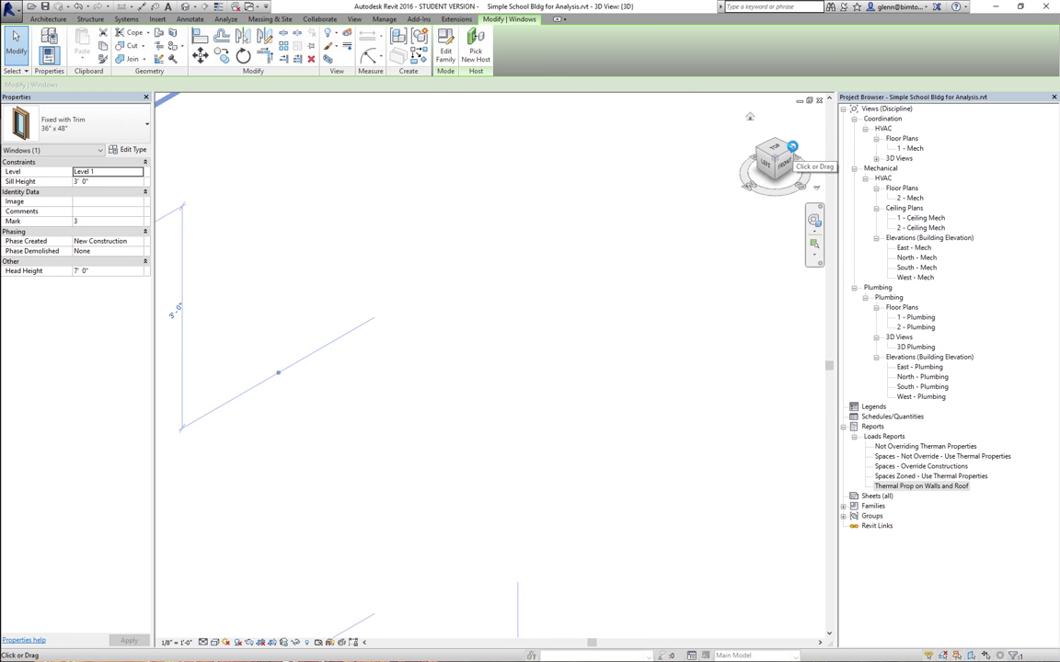
pyautogui.click(793, 148)
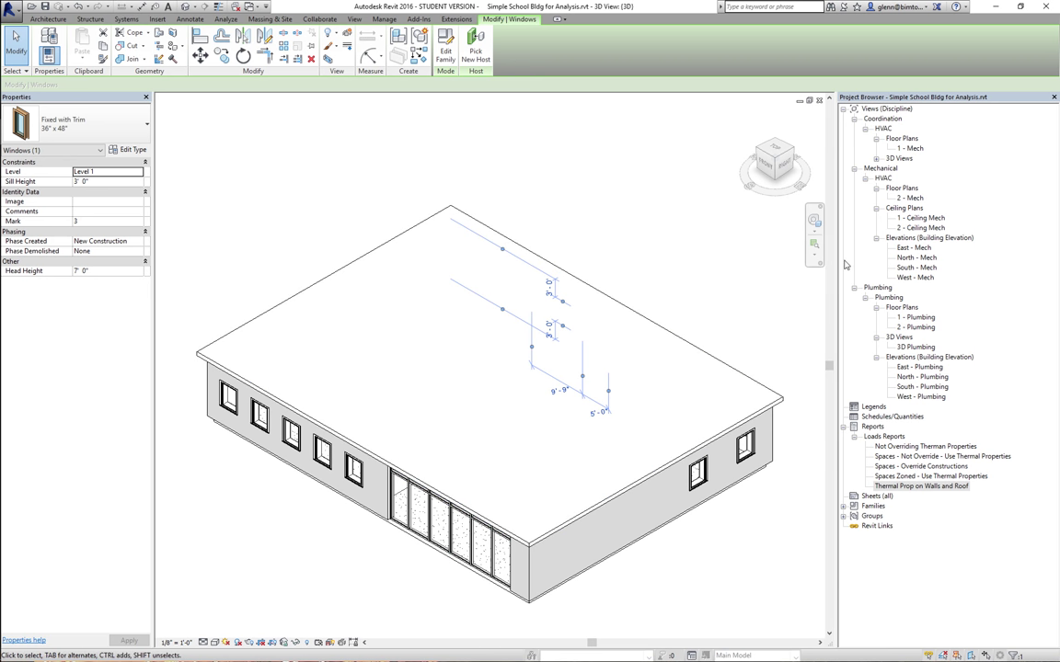
pyautogui.click(815, 249)
pyautogui.moveTo(375, 452); pyautogui.dragTo(452, 529)
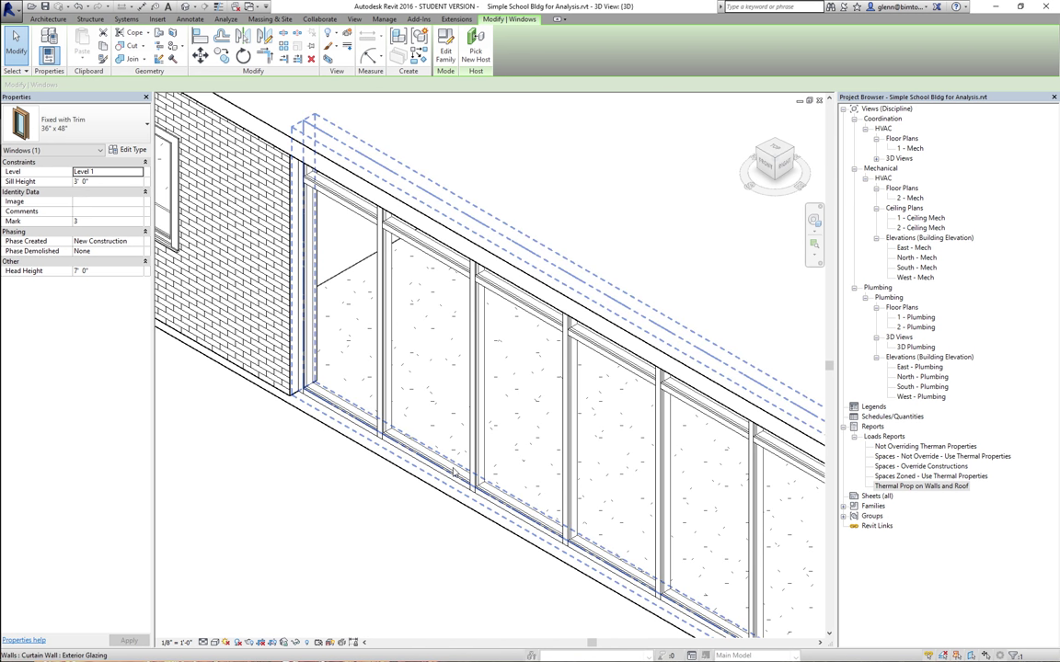
pyautogui.press('Tab')
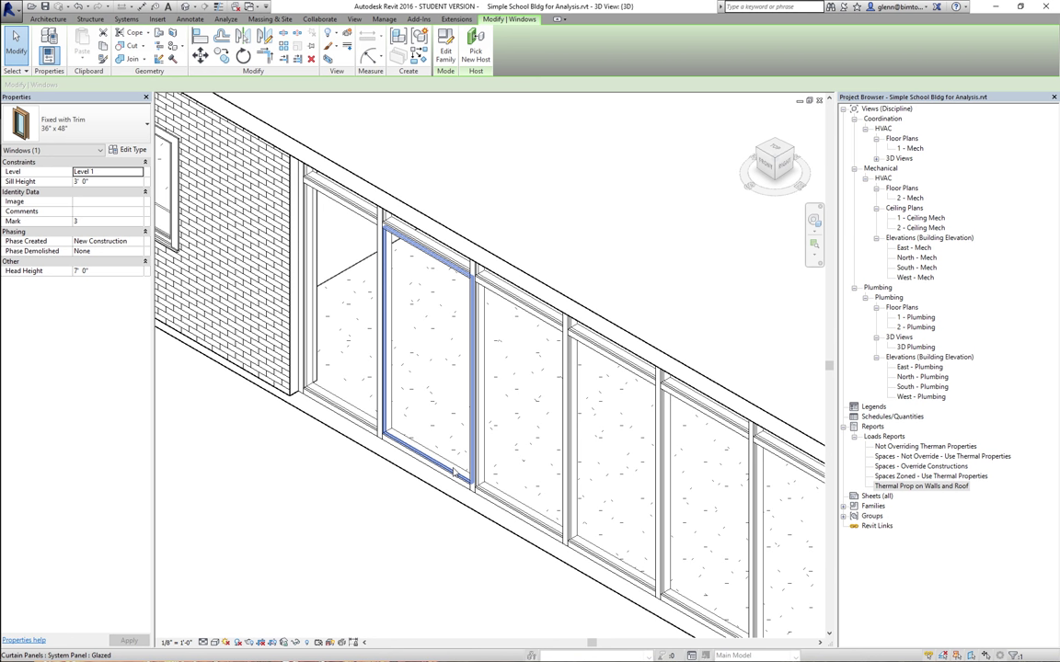
pyautogui.click(454, 471)
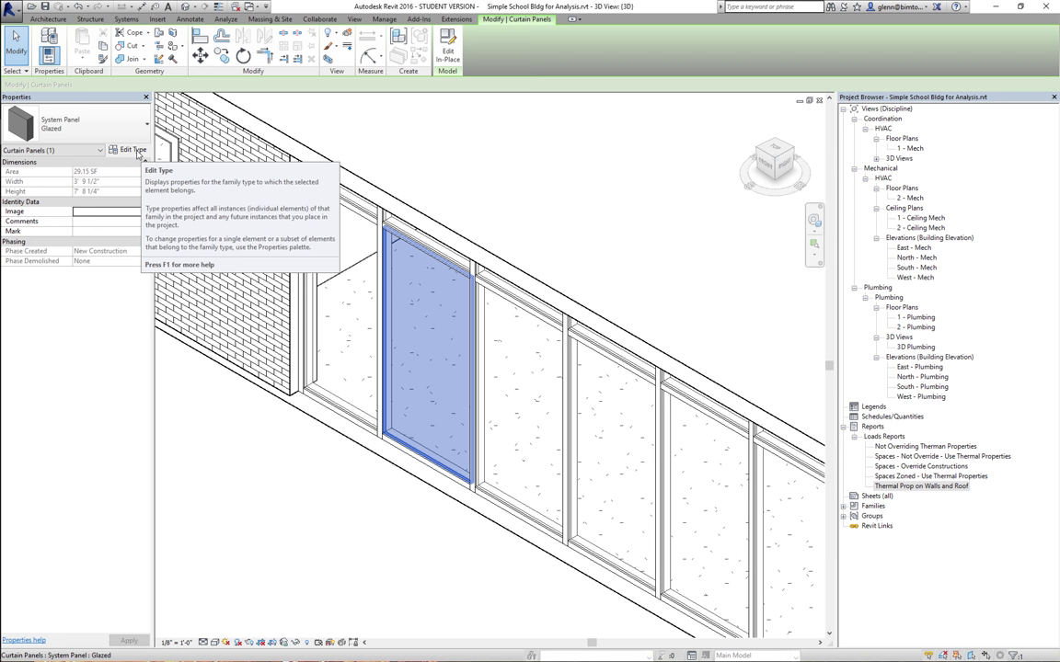
pyautogui.click(137, 151)
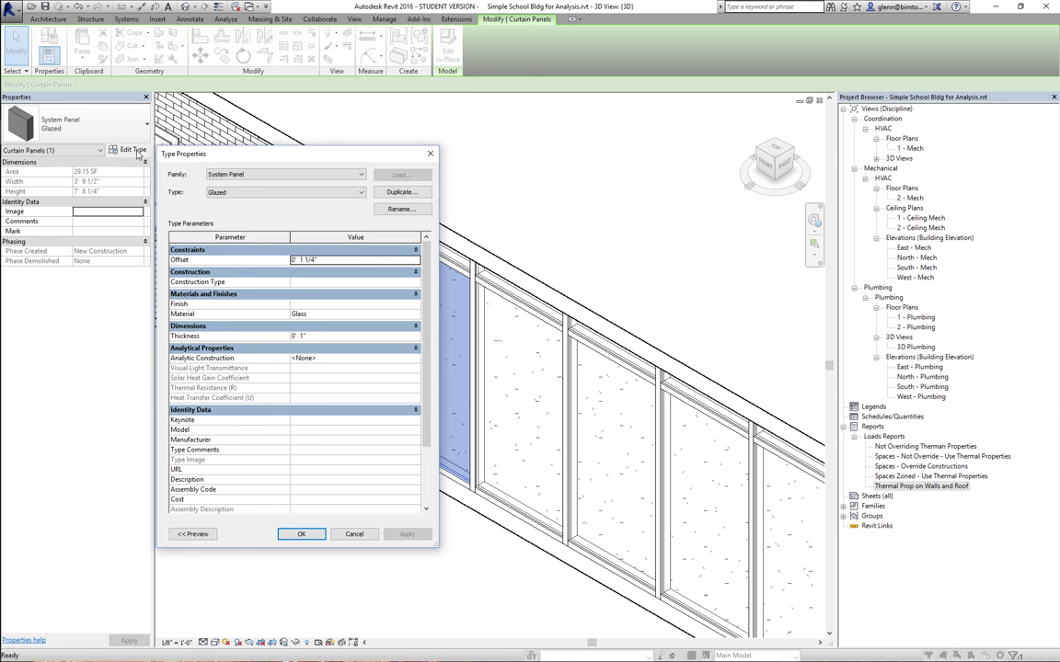
# Set the glazed panel type's analytic construction to Low-E triple glazing SC=0.2 and apply the type changes
pyautogui.scroll(-2, 424, 339)
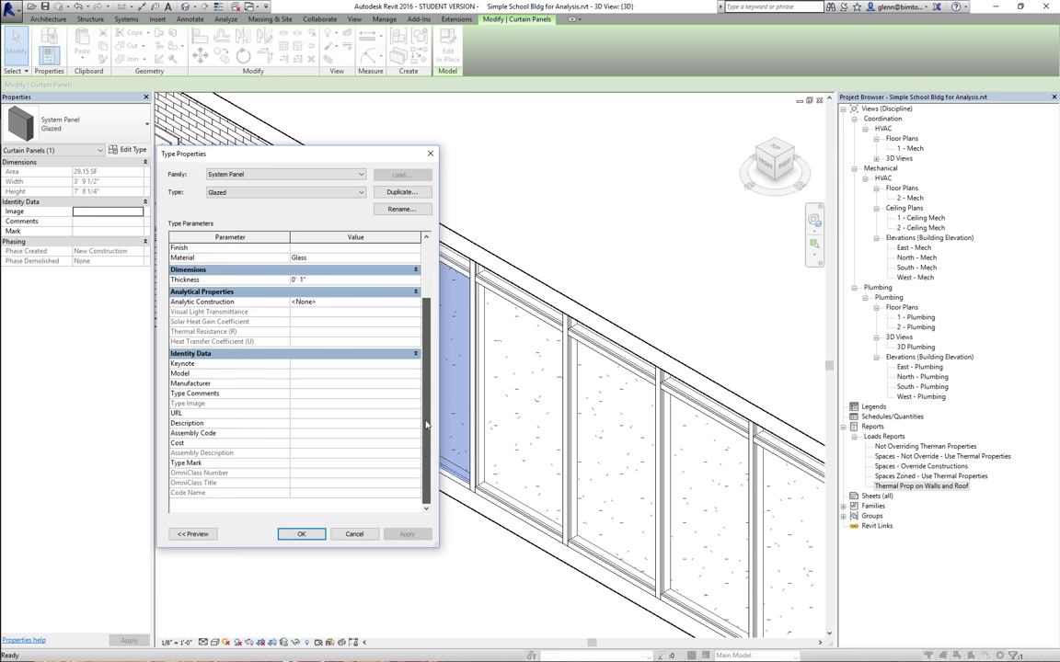
pyautogui.scroll(2, 427, 339)
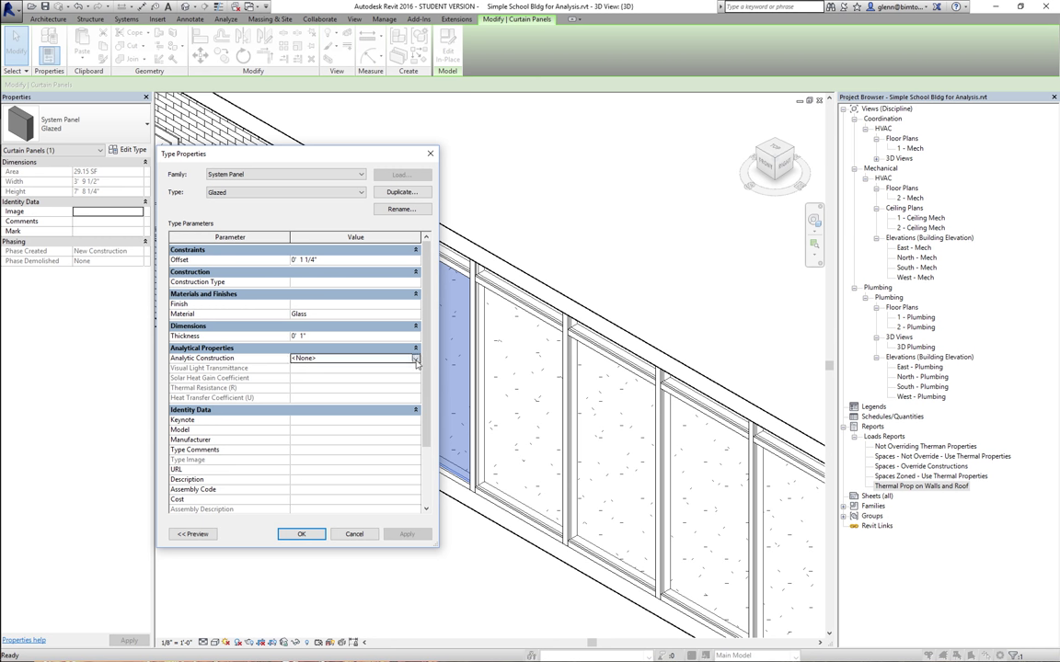
pyautogui.click(415, 358)
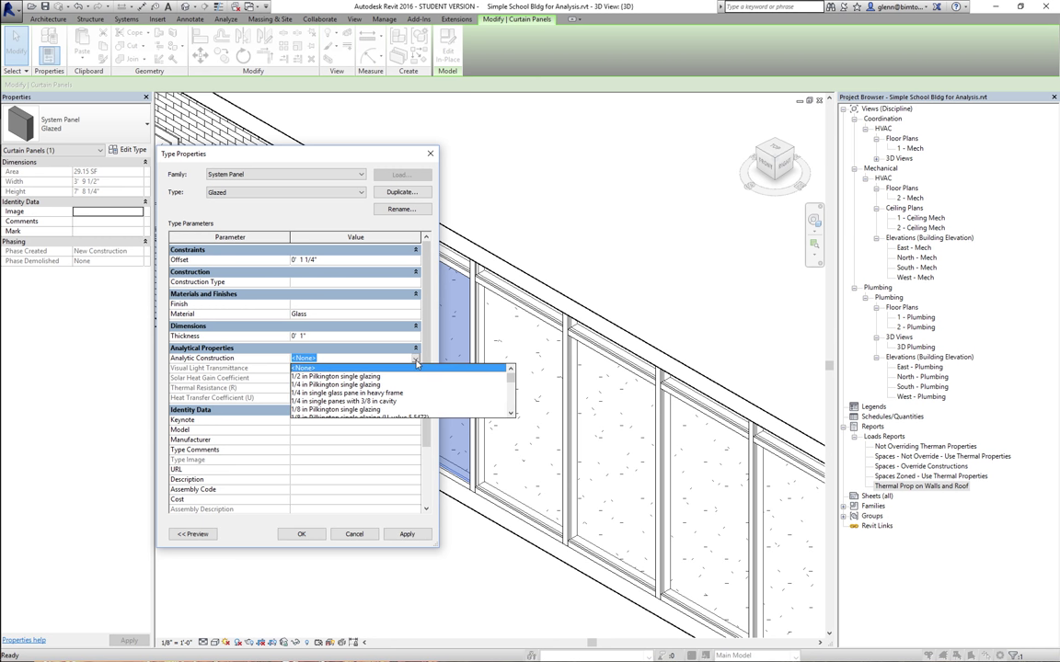
pyautogui.click(511, 413)
pyautogui.click(511, 413)
pyautogui.click(510, 413)
pyautogui.click(511, 413)
pyautogui.click(510, 413)
pyautogui.click(510, 413)
pyautogui.click(510, 413)
pyautogui.click(511, 413)
pyautogui.click(511, 413)
pyautogui.click(510, 413)
pyautogui.click(511, 413)
pyautogui.click(511, 413)
pyautogui.click(510, 413)
pyautogui.click(511, 413)
pyautogui.click(511, 413)
pyautogui.click(510, 413)
pyautogui.click(511, 413)
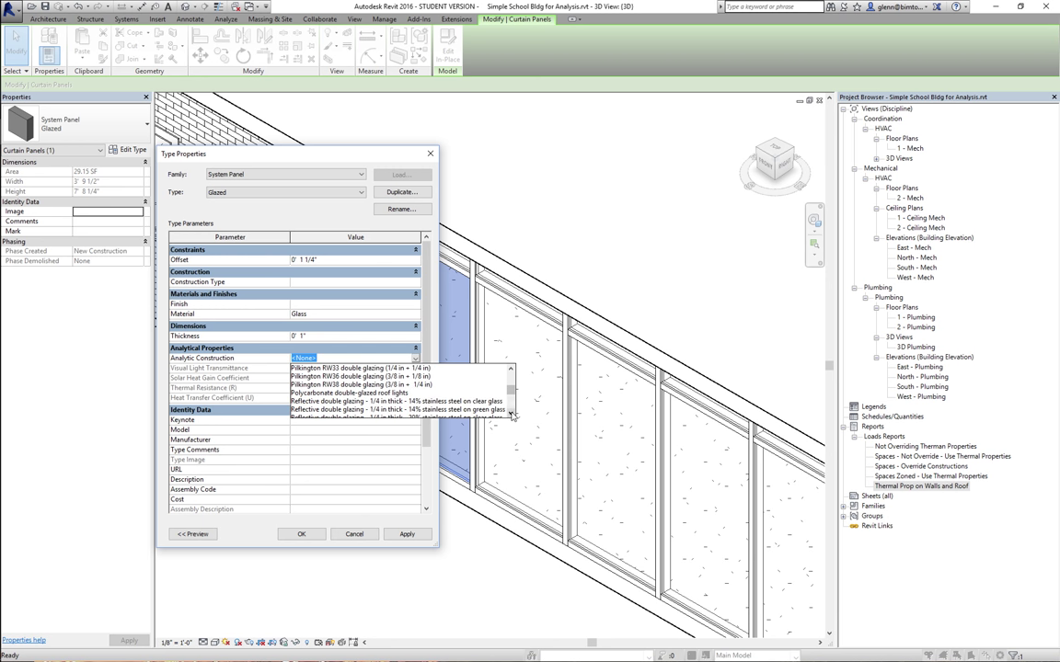
pyautogui.click(511, 369)
pyautogui.click(511, 369)
pyautogui.click(510, 369)
pyautogui.click(511, 369)
pyautogui.click(511, 368)
pyautogui.click(511, 369)
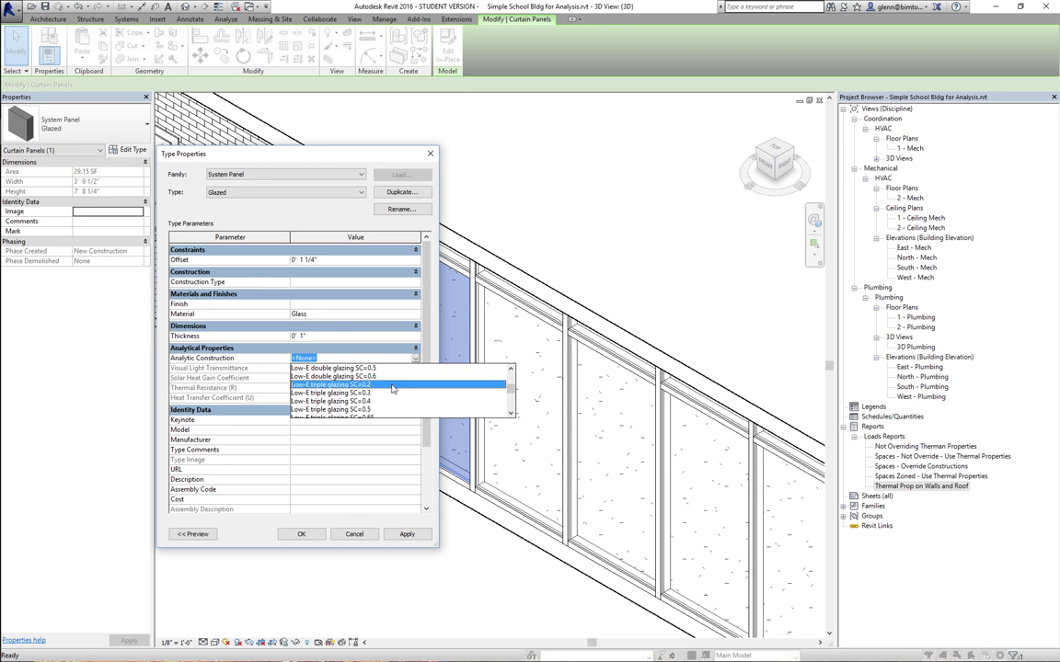
pyautogui.click(348, 386)
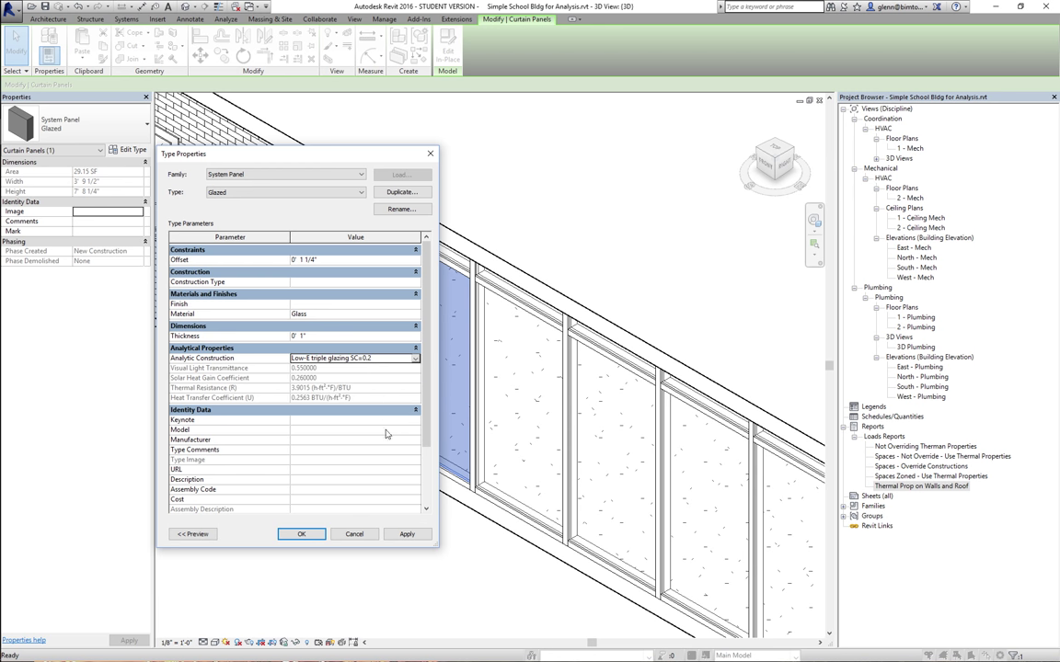
pyautogui.click(304, 534)
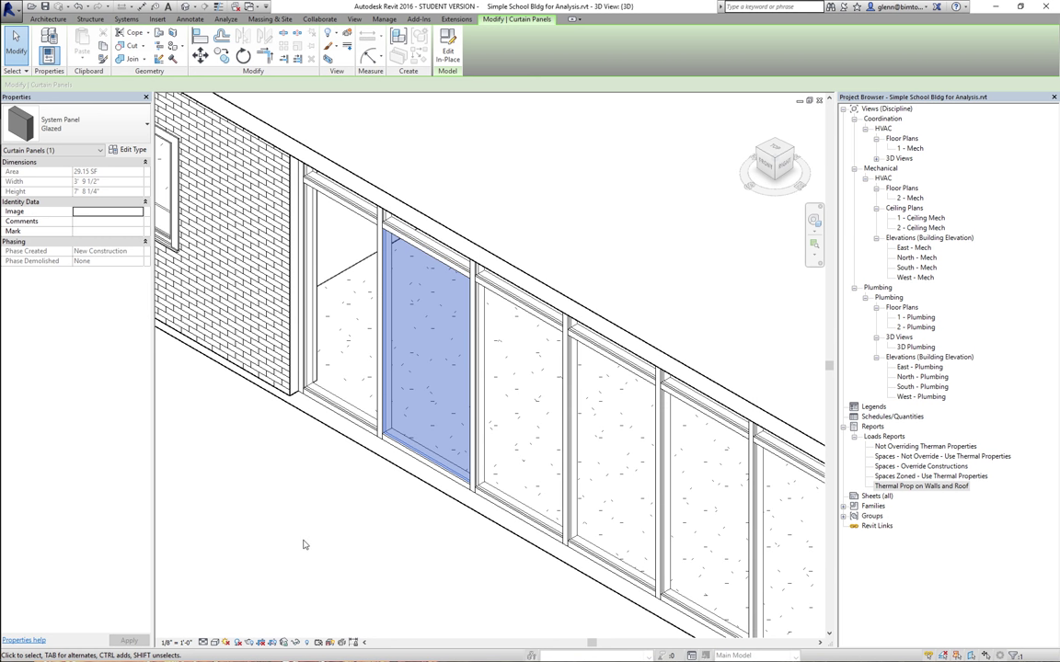
# Check that the building construction has no category overrides and calculate the heating and cooling loads
pyautogui.click(303, 543)
pyautogui.click(434, 35)
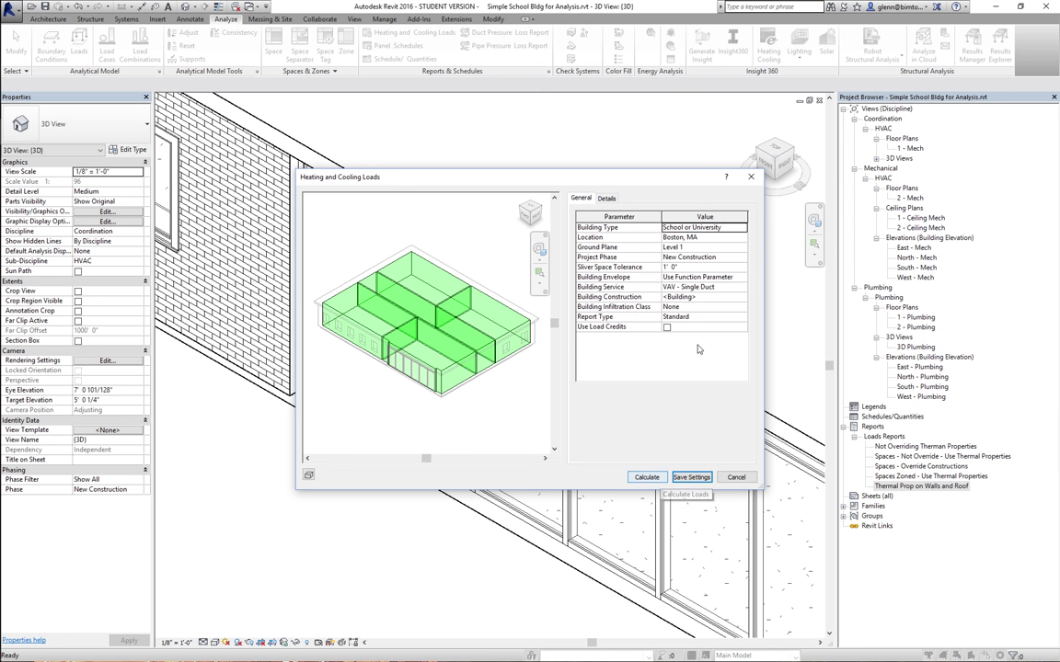
pyautogui.click(742, 297)
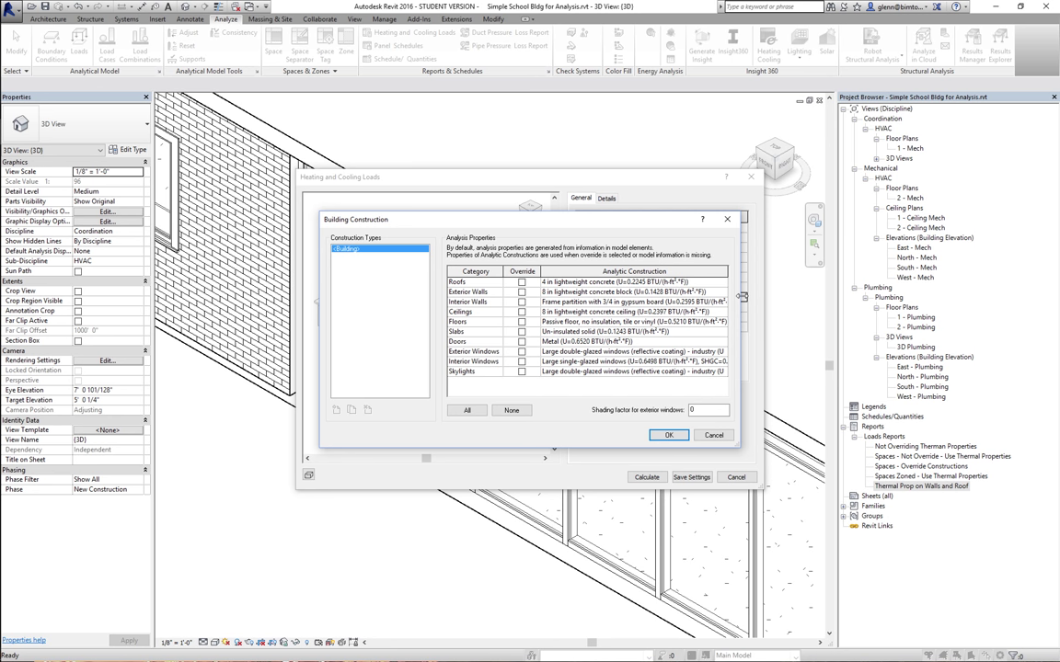
pyautogui.click(676, 436)
pyautogui.click(646, 476)
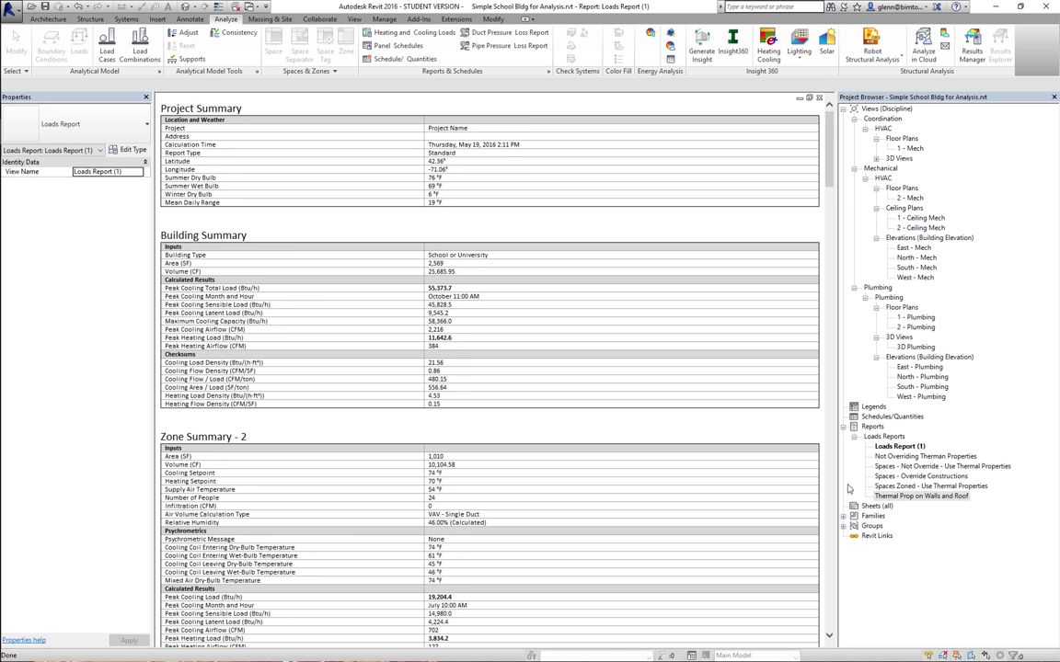
# Rename the new loads report as Thermal Prop on Windows
pyautogui.rightClick(904, 448)
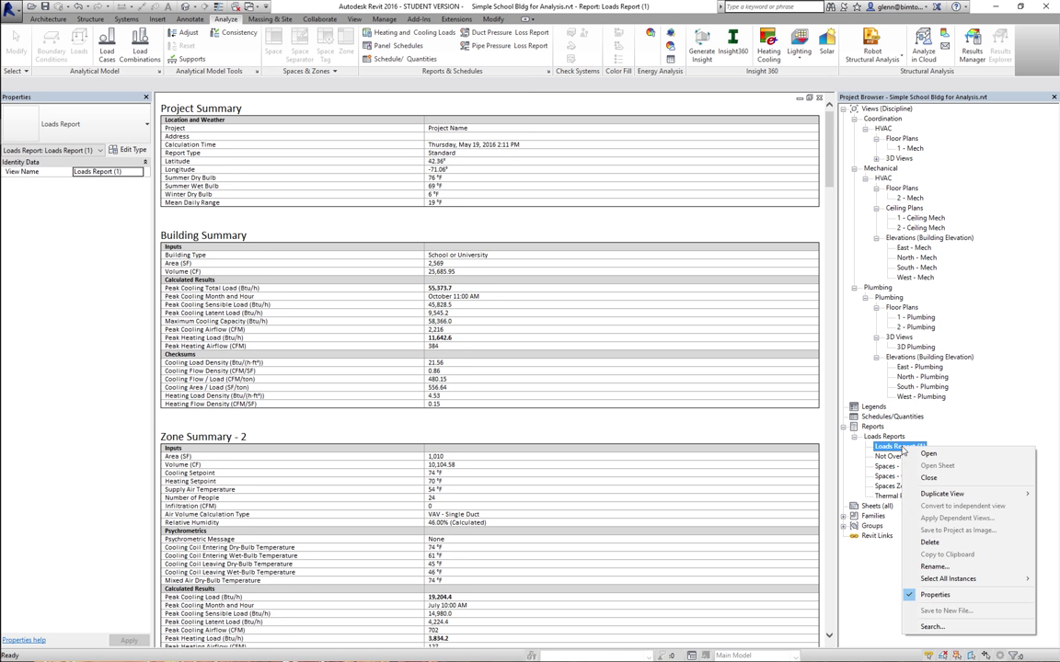
pyautogui.click(948, 567)
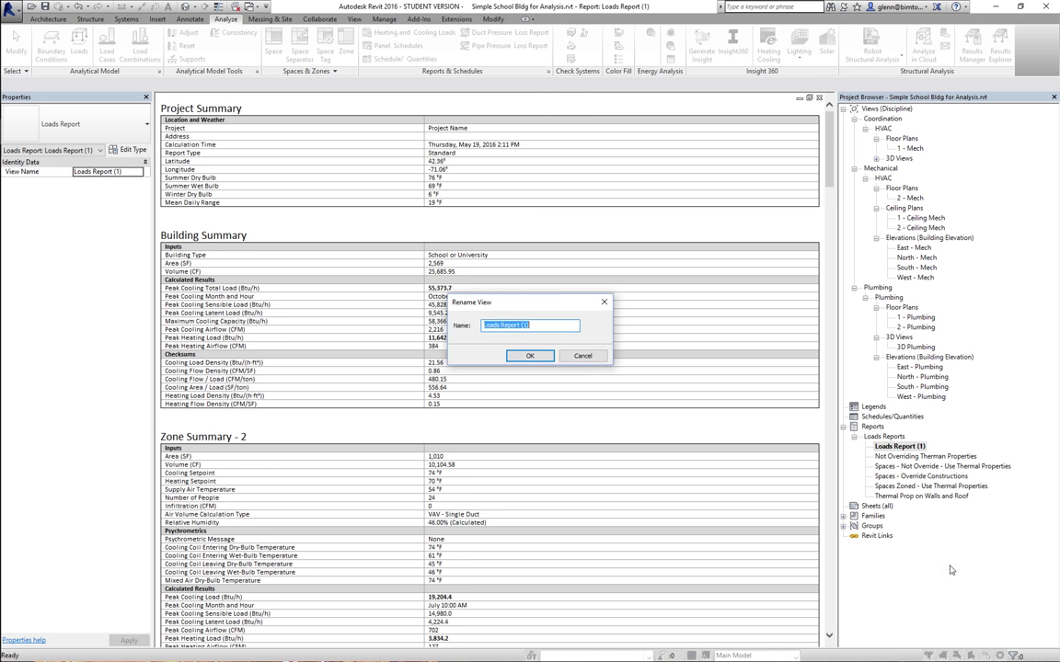
pyautogui.write('Thermal Prop on Windows')
pyautogui.press('Return')
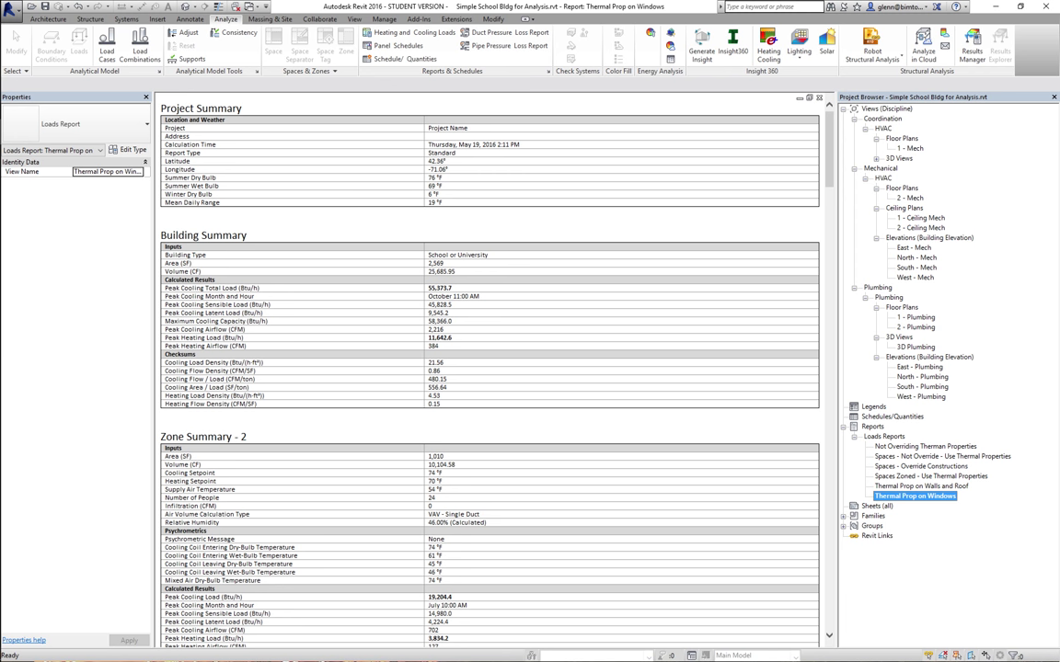
# Compare the building summaries of the Not Overriding Therman Properties and Thermal Prop on Walls and Roof reports
pyautogui.doubleClick(914, 447)
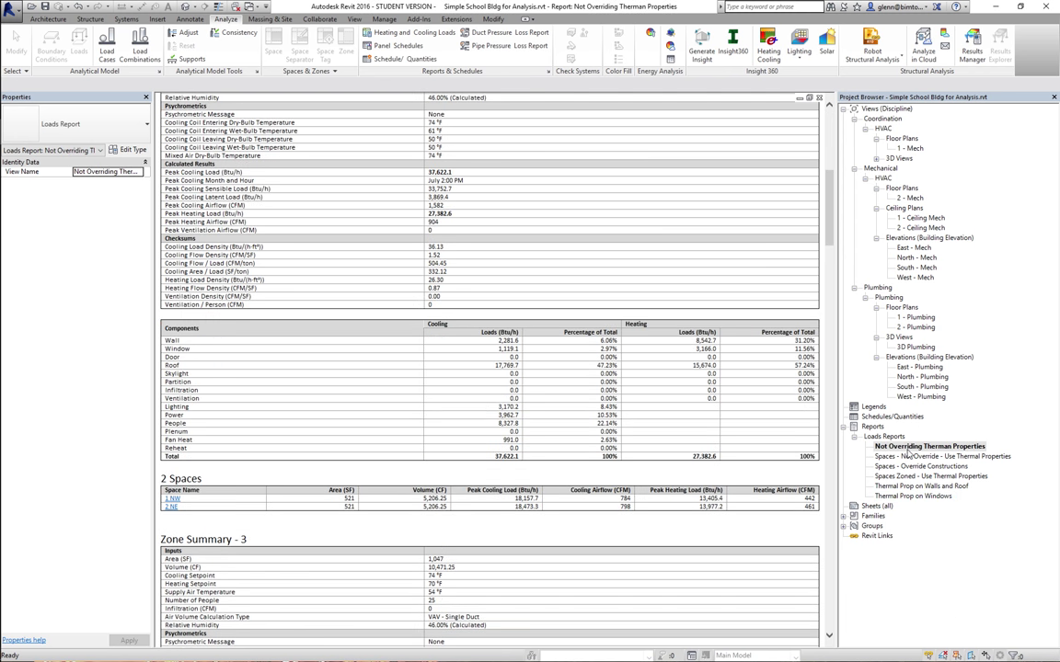
pyautogui.scroll(10, 829, 177)
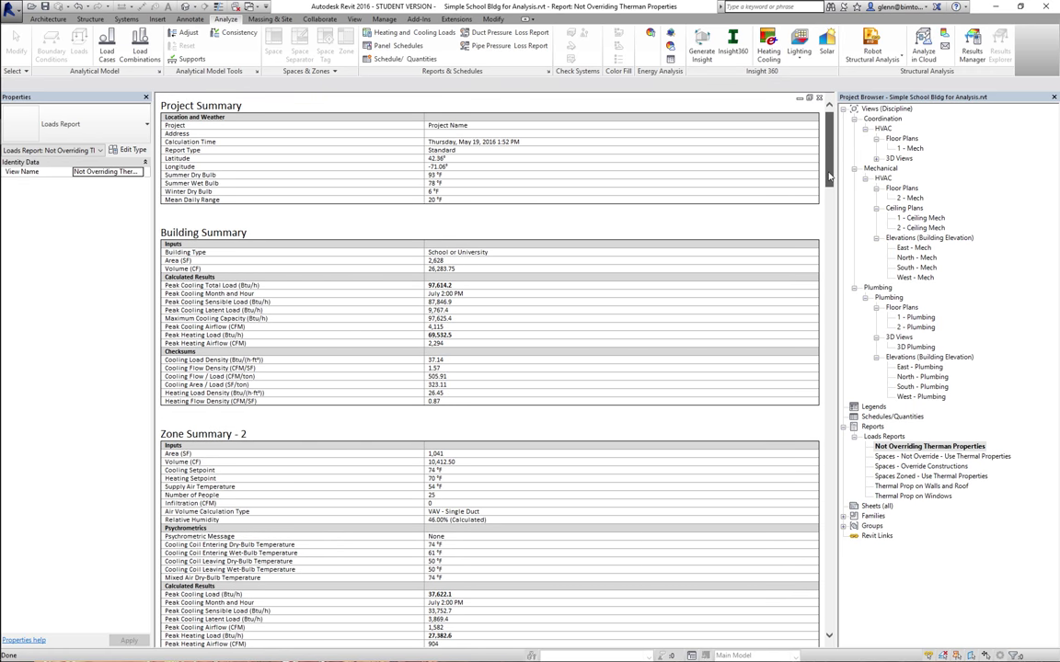
pyautogui.click(927, 488)
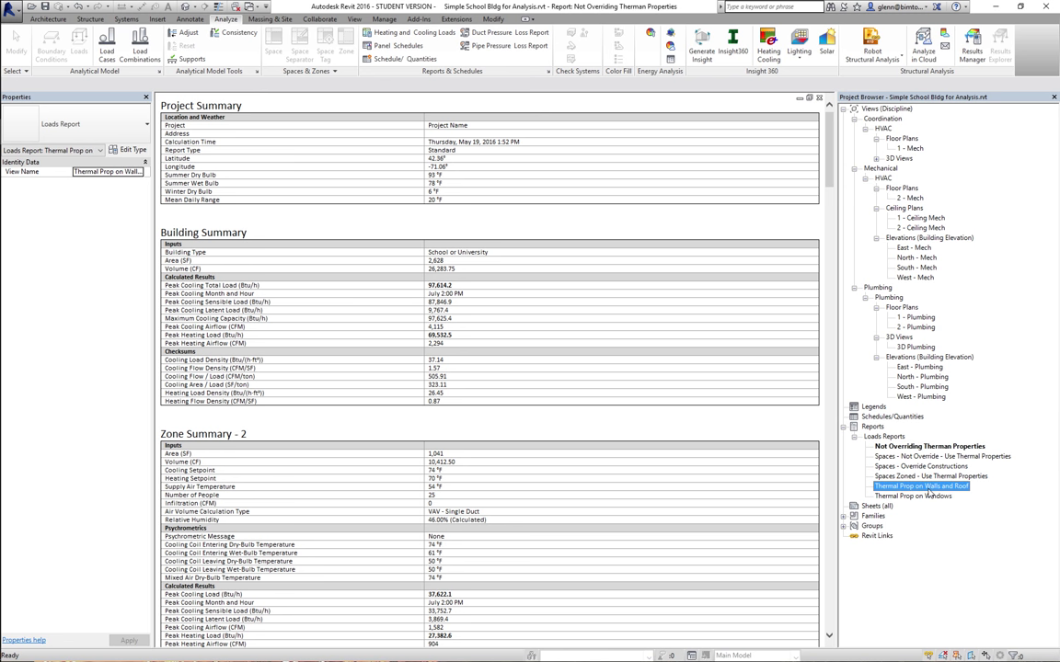
pyautogui.doubleClick(928, 488)
pyautogui.moveTo(831, 311); pyautogui.dragTo(827, 159)
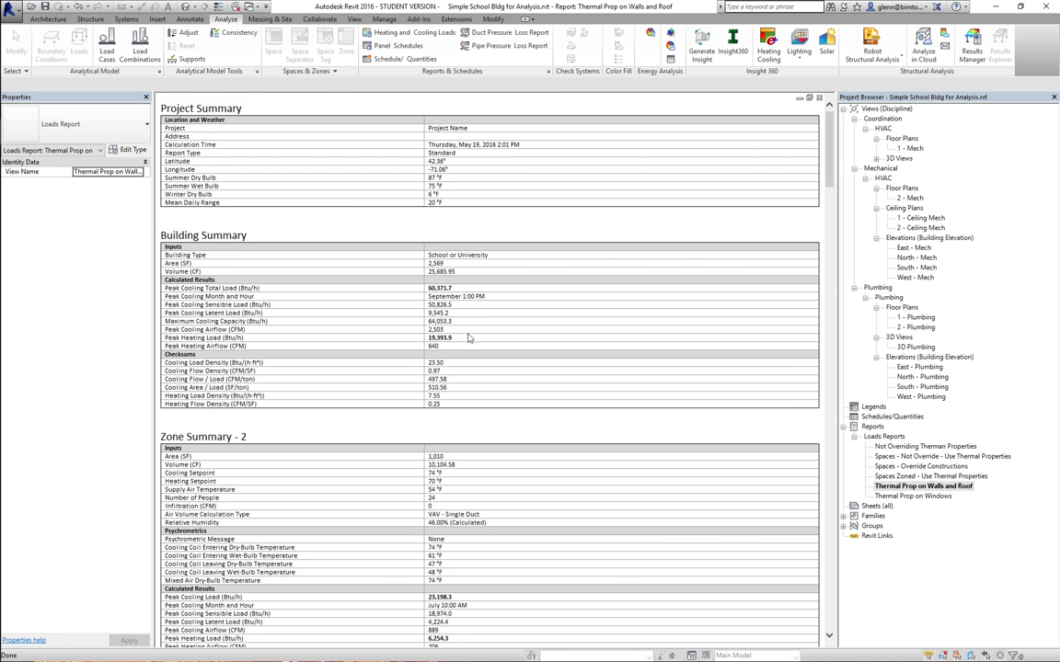
# Open the Thermal Prop on Windows report and examine its building summary and the component loads of space 4 SE
pyautogui.doubleClick(926, 498)
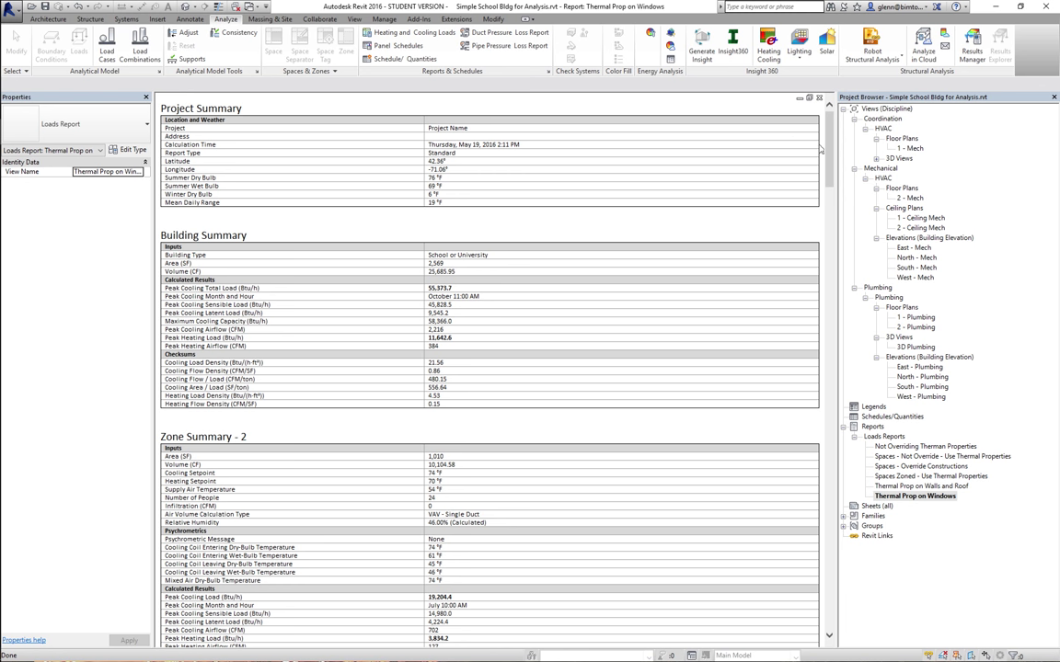
pyautogui.moveTo(827, 164); pyautogui.dragTo(797, 527)
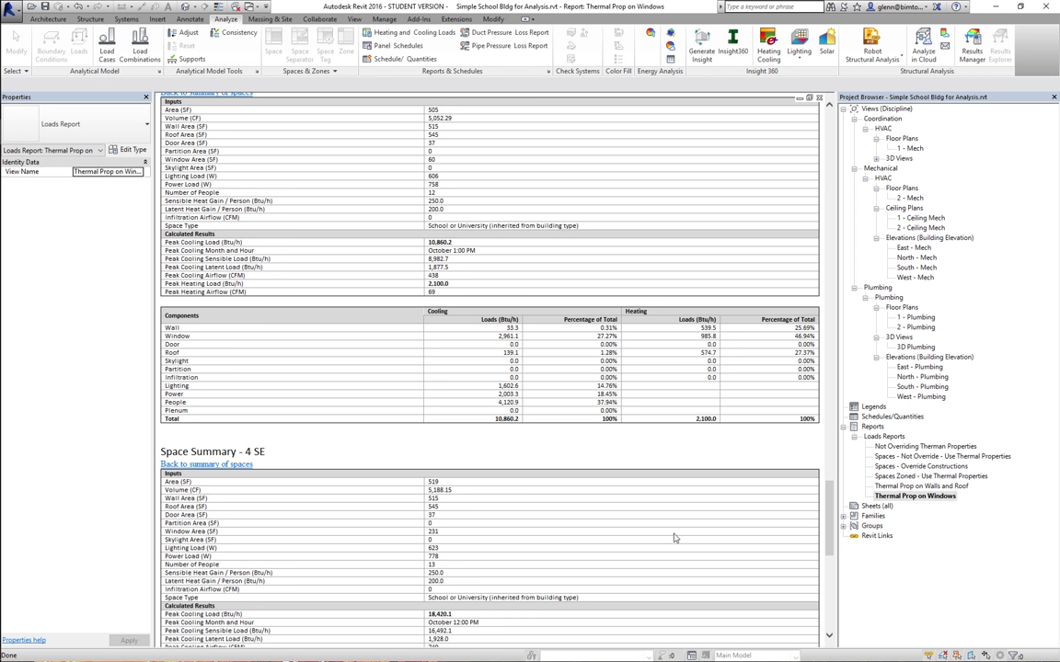
pyautogui.scroll(-5, 674, 537)
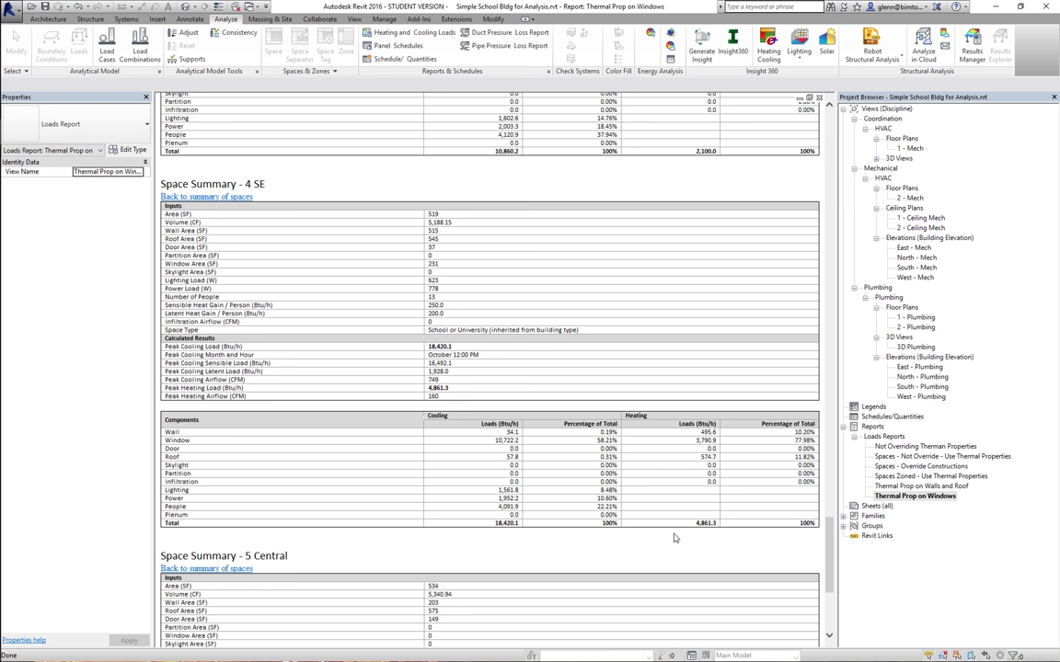
pyautogui.press('super+a')
pyautogui.scroll(3, 452, 345)
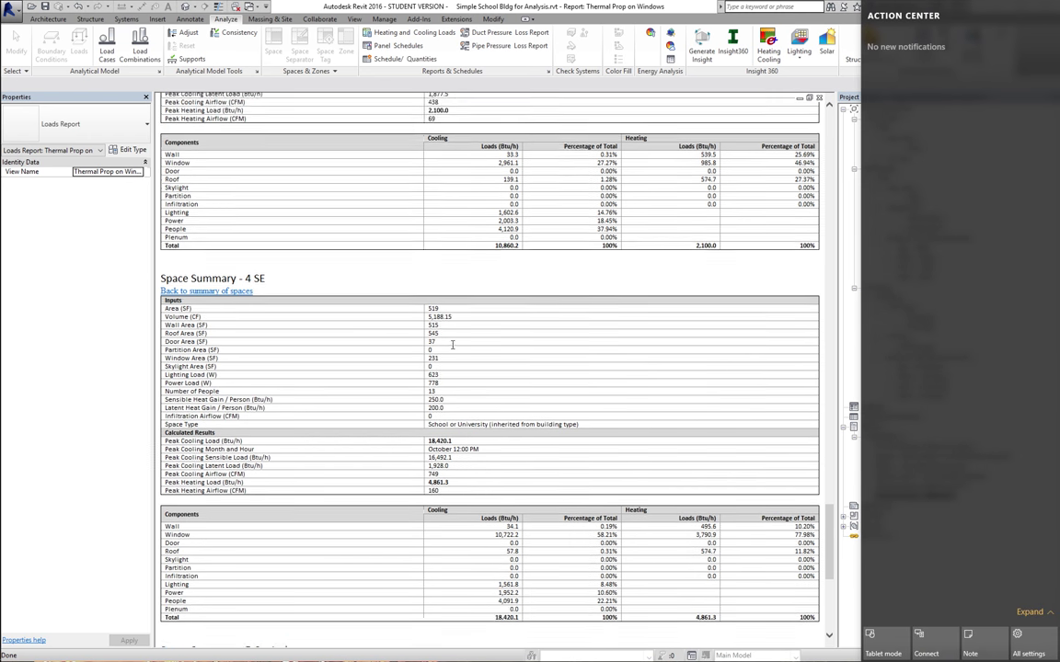
pyautogui.scroll(5, 452, 345)
pyautogui.scroll(10, 451, 354)
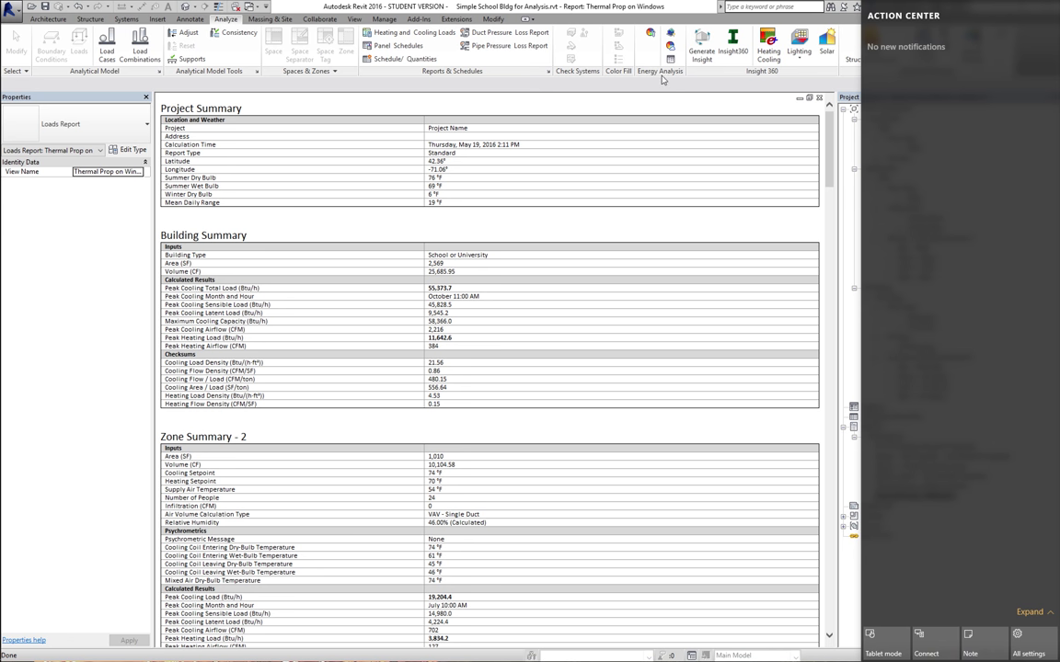
# Create the energy analytical model and run an energy simulation in a new Green Building Studio project named Simple School Bldg for Analysis (2)
pyautogui.click(671, 46)
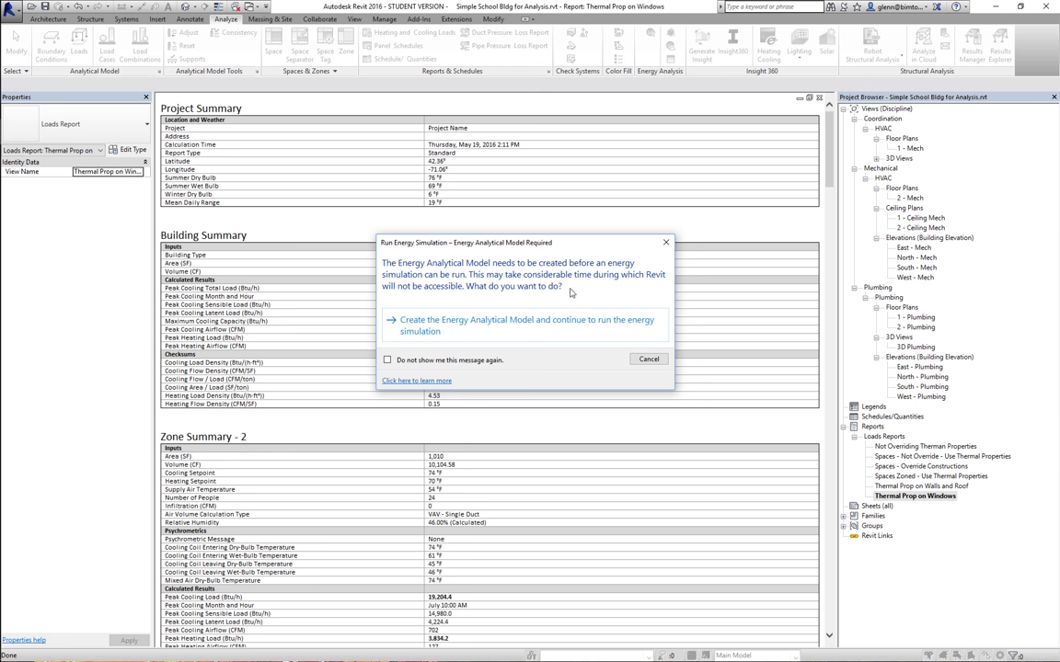
pyautogui.click(543, 319)
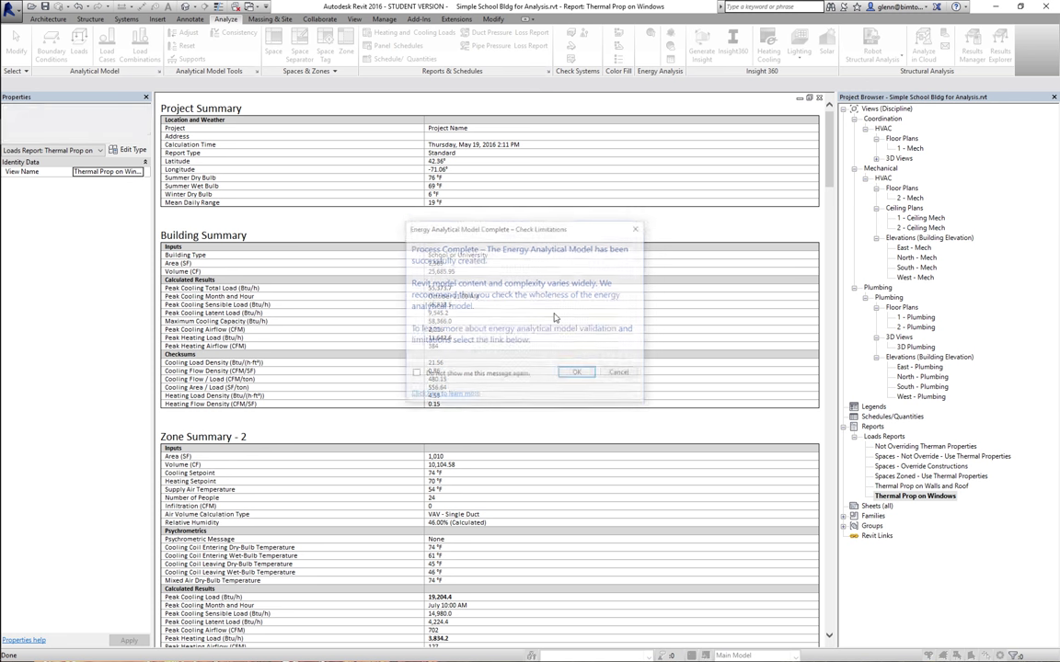
pyautogui.click(574, 374)
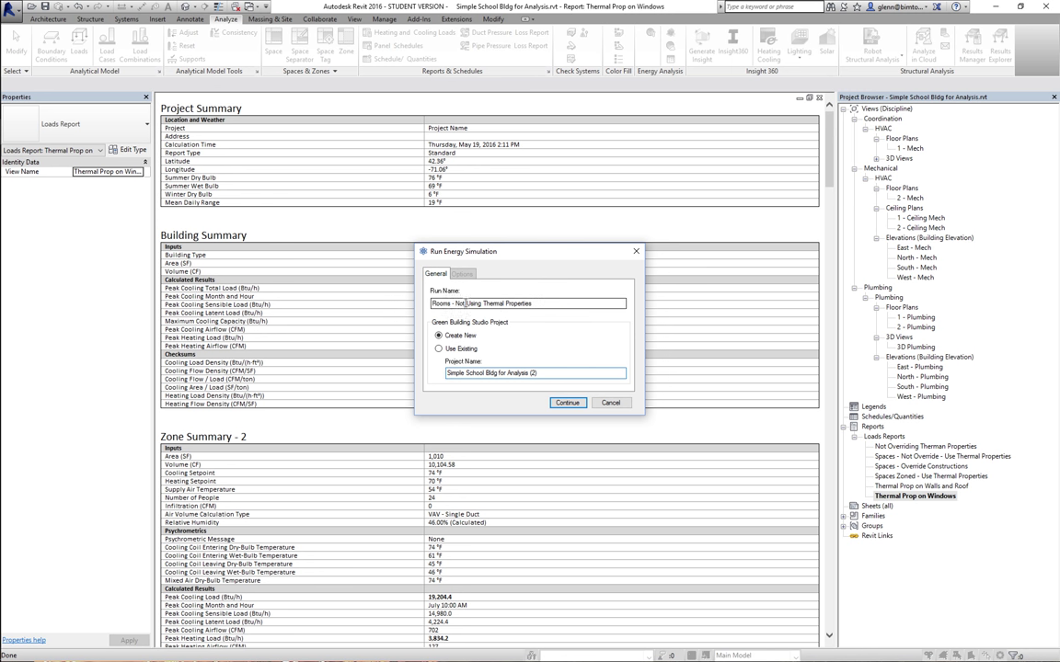
pyautogui.moveTo(456, 304); pyautogui.dragTo(388, 303)
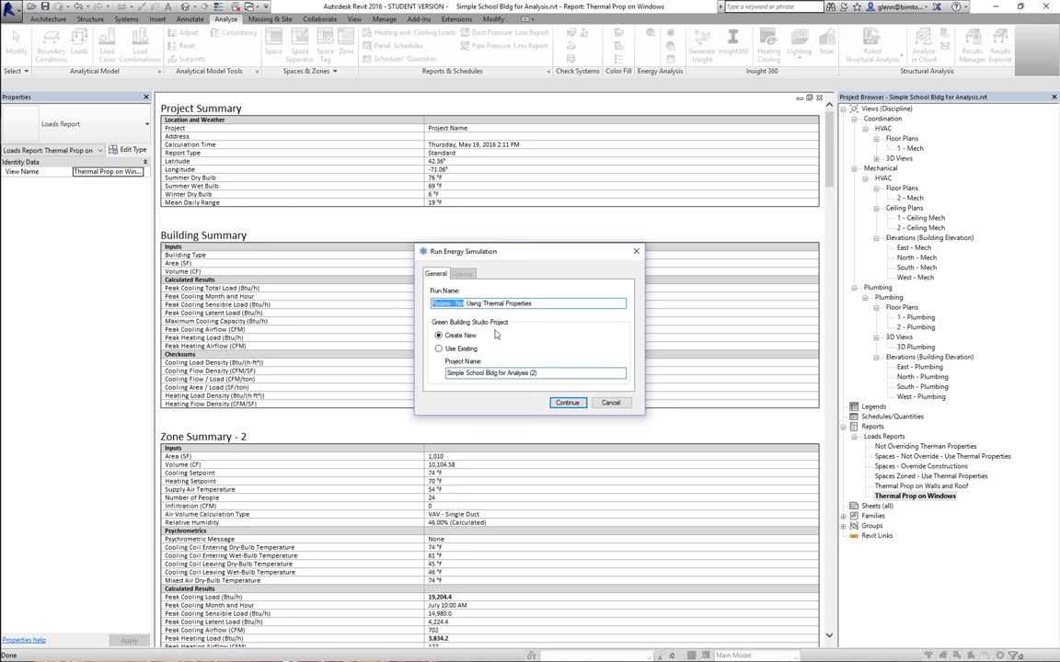
pyautogui.click(566, 402)
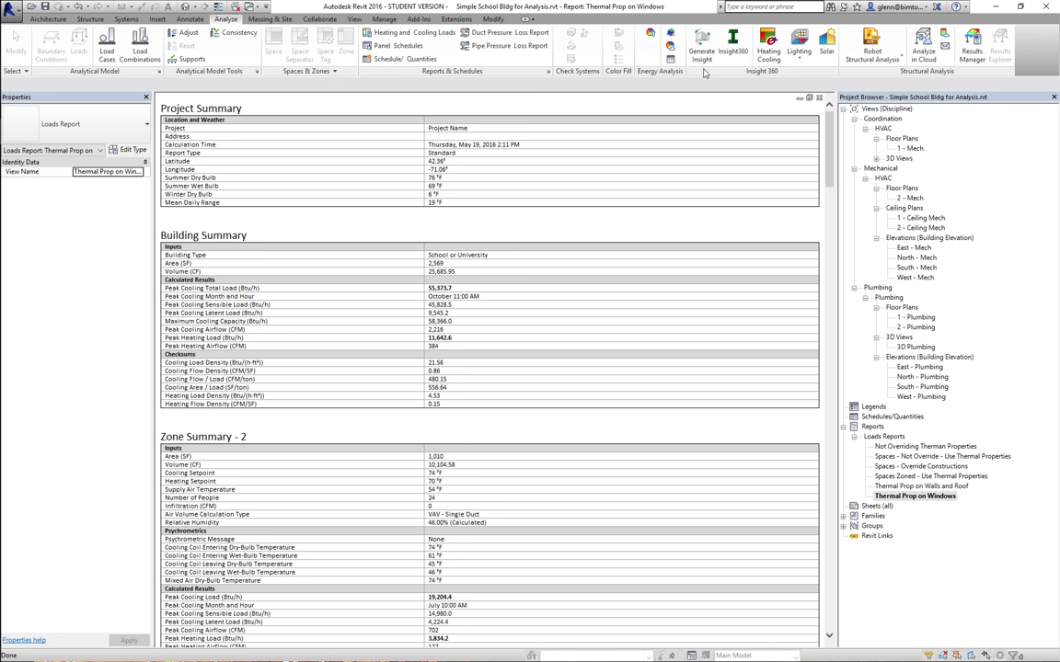
# Open the energy simulation results and view the Rooms - Not Using Thermal Properties run of the last Simple School Bldg project
pyautogui.click(672, 61)
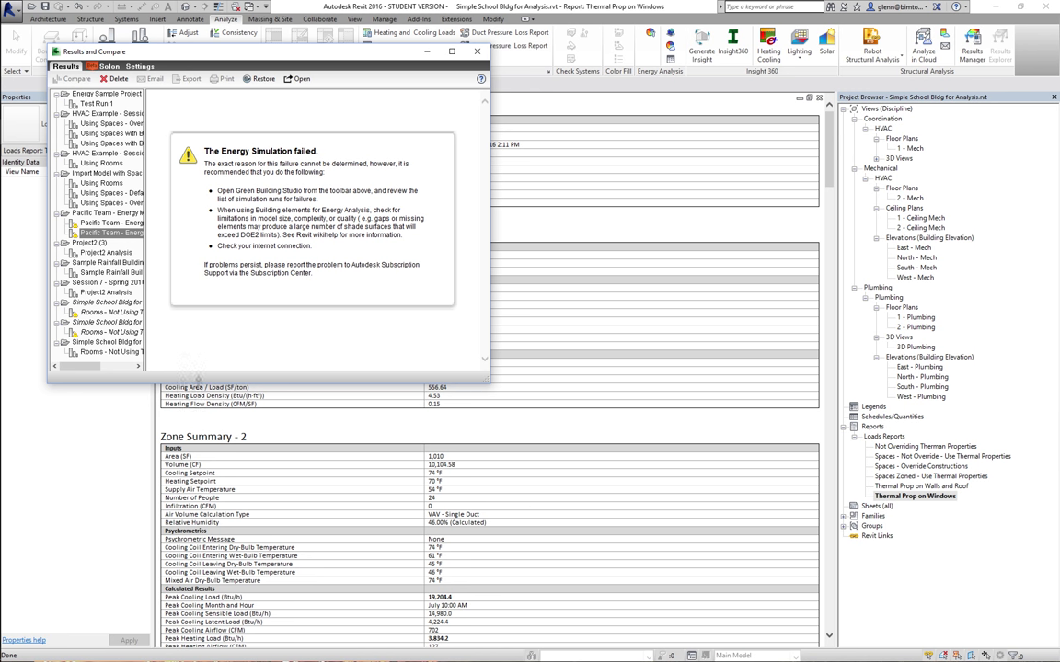
pyautogui.click(108, 354)
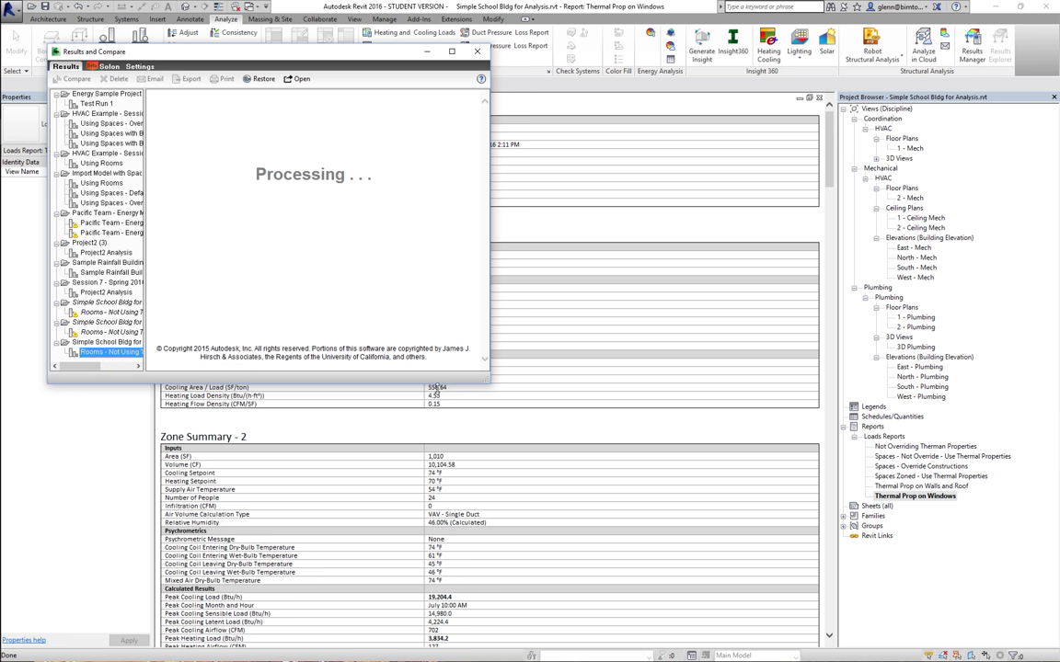
# Enlarge the Results and Compare window and widen its run list to show the full project and run names
pyautogui.moveTo(488, 378); pyautogui.dragTo(614, 501)
pyautogui.moveTo(735, 577); pyautogui.dragTo(771, 595)
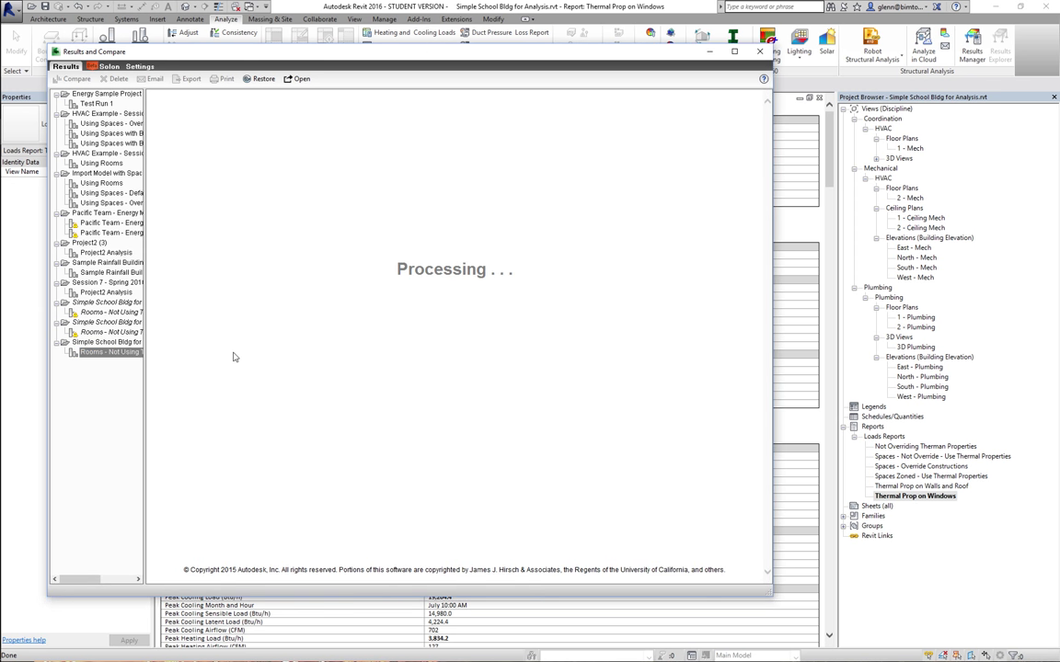
pyautogui.moveTo(143, 394); pyautogui.dragTo(324, 409)
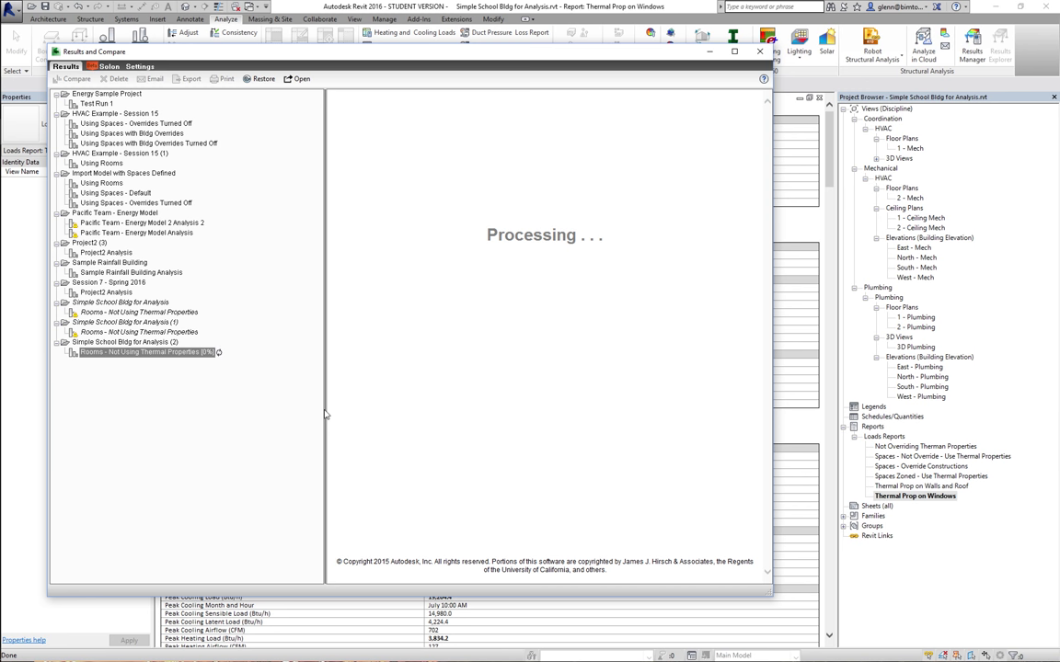
# Compare the Using Spaces - Overrides Turned Off and Using Spaces with Bldg Overrides runs of the HVAC Example - Session 15 project
pyautogui.click(126, 124)
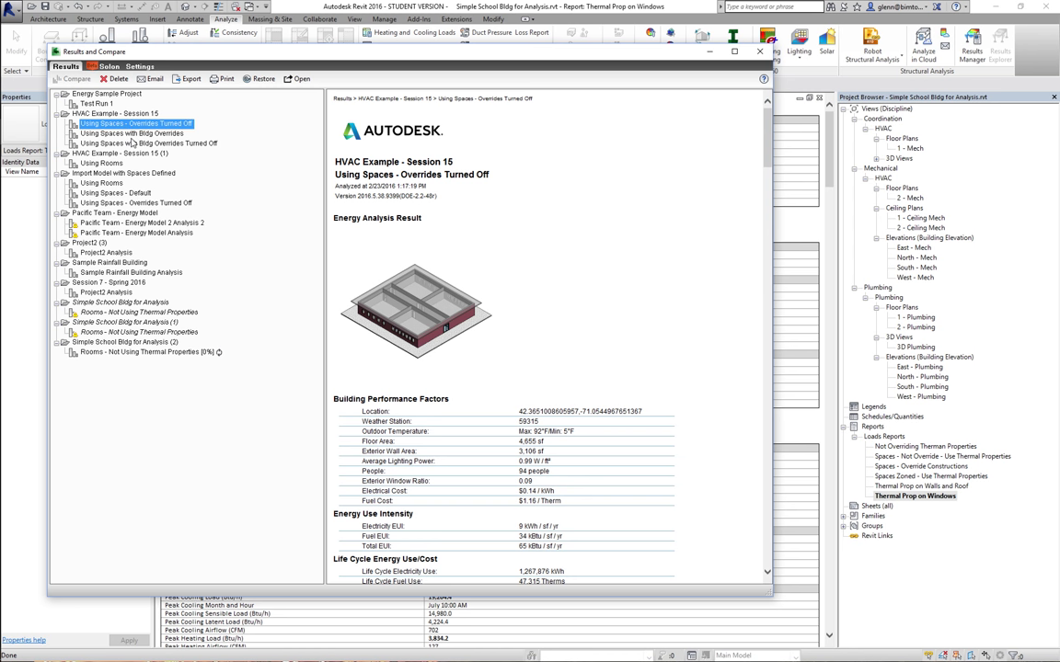
pyautogui.click(120, 133)
pyautogui.scroll(-3, 426, 355)
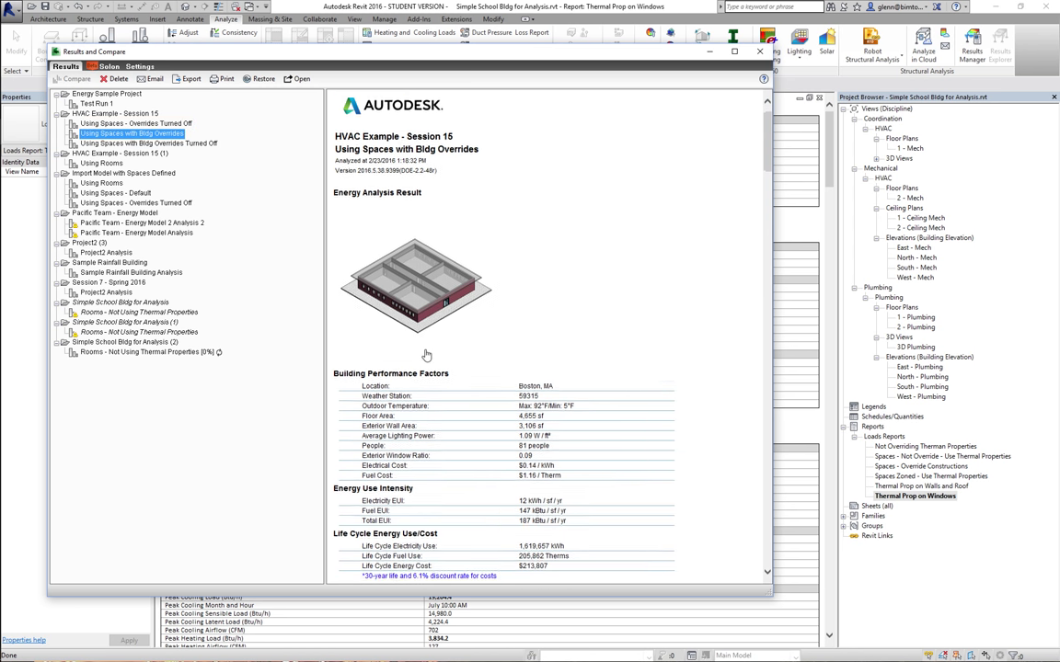
pyautogui.scroll(-2, 426, 355)
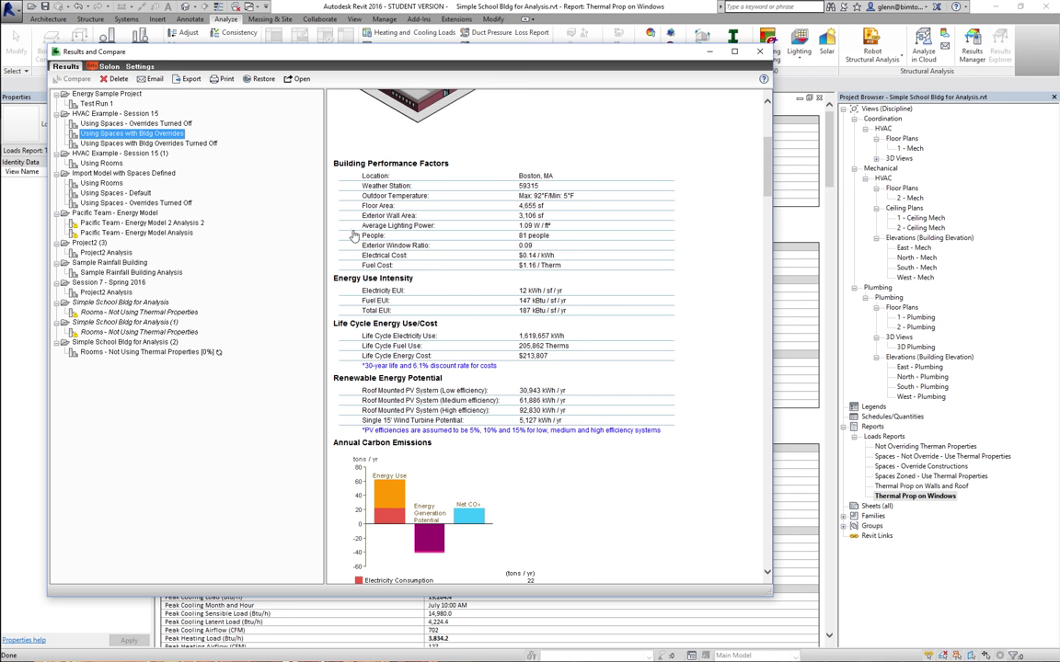
pyautogui.click(140, 123)
pyautogui.scroll(-3, 460, 368)
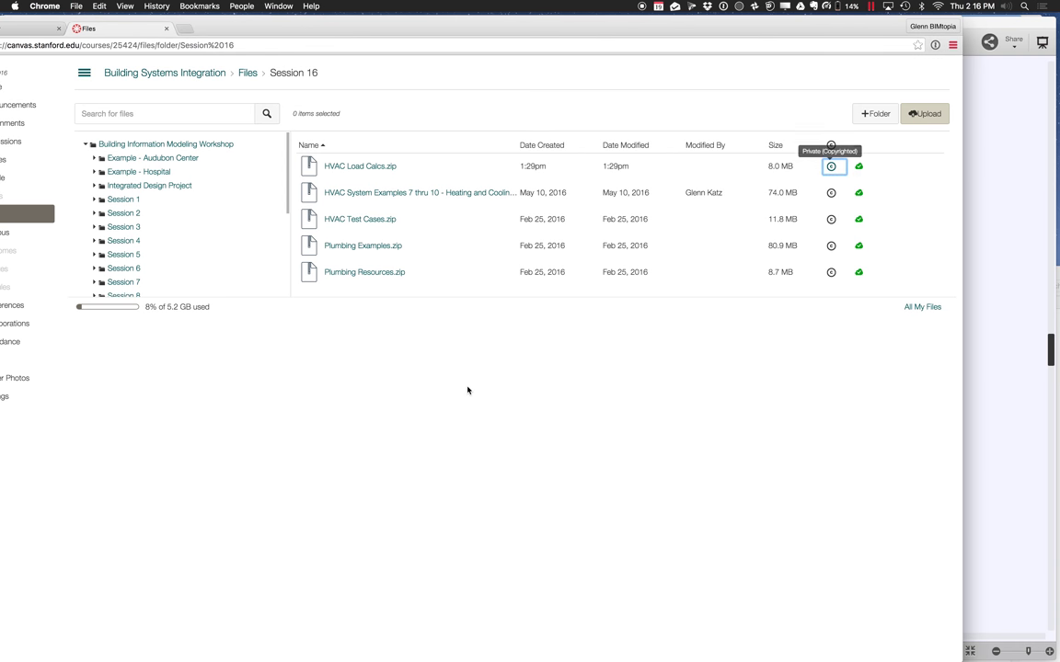
# Switch from the Chrome course files page back to the Revit energy results window
pyautogui.press('super+h')
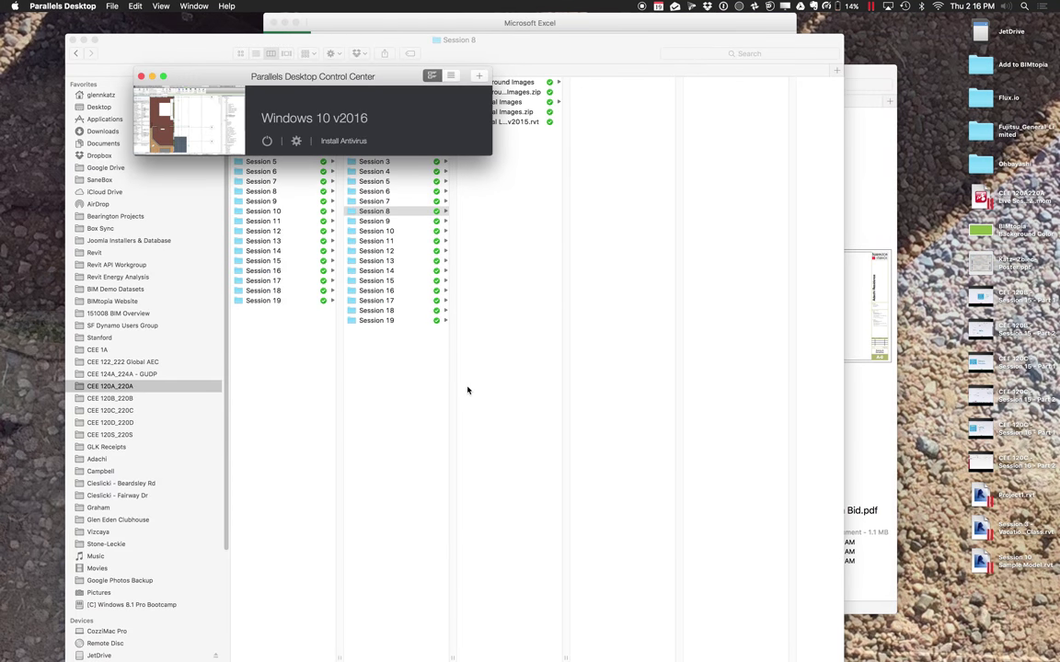
pyautogui.hotkey('ctrl', 'Right')
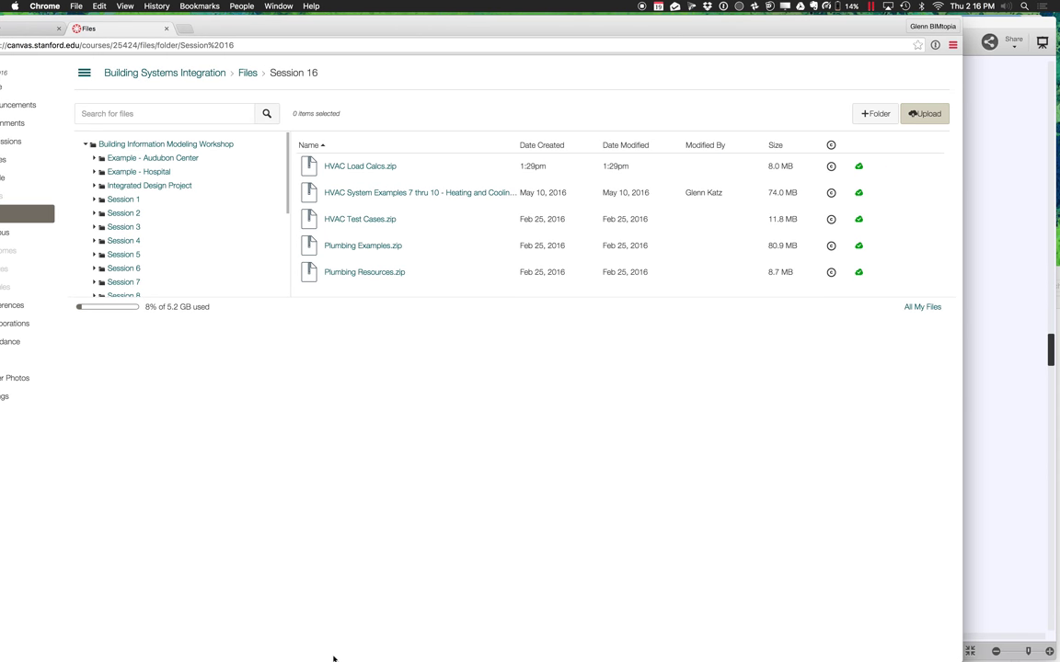
pyautogui.click(303, 637)
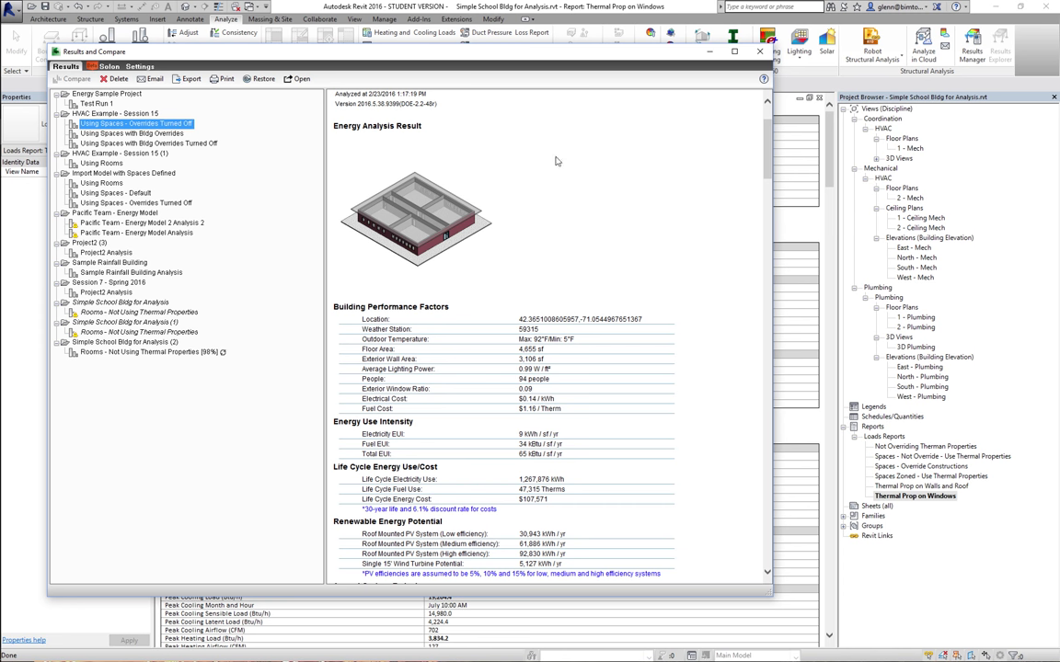
# Close the energy results window and open the default 3D view of the school building
pyautogui.click(759, 51)
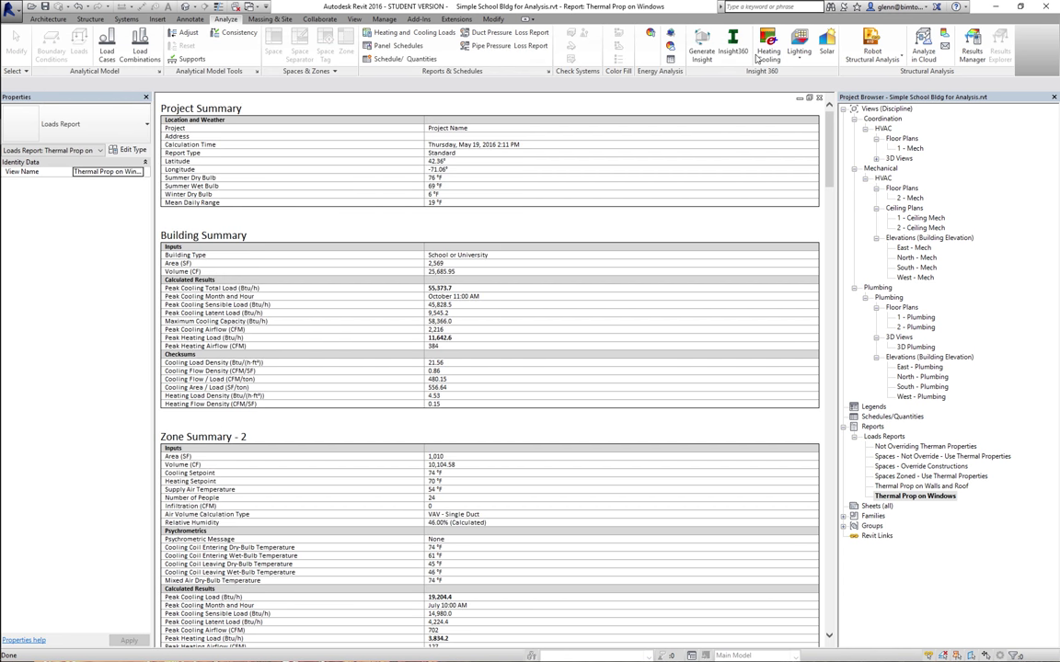
pyautogui.click(186, 7)
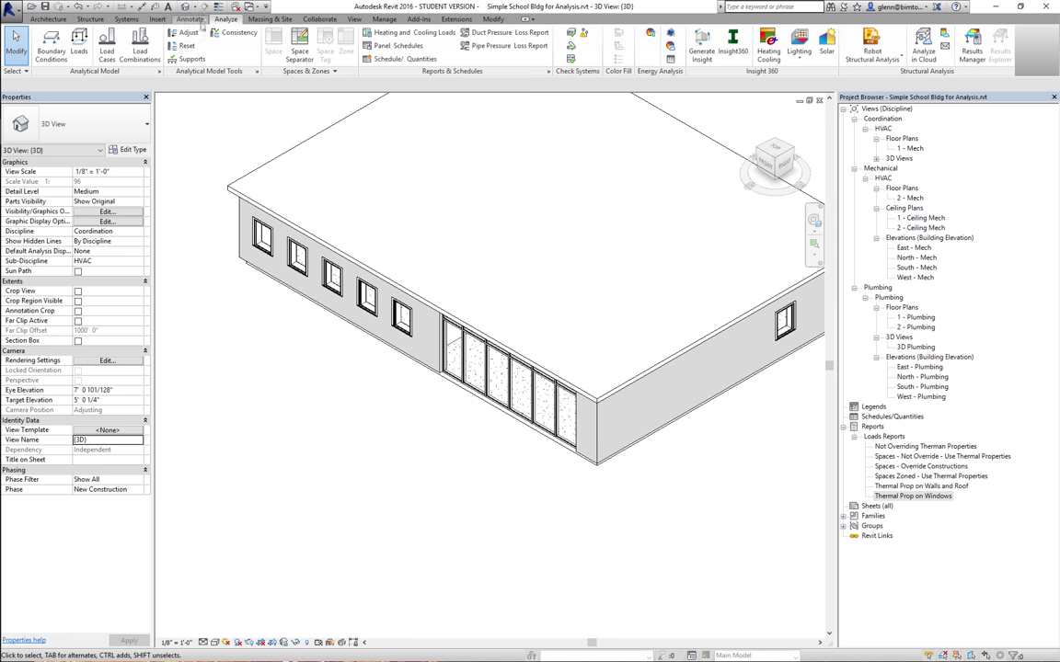
# Start placing mechanical equipment and browse the Load Family library to the Heaters folder of the MEP Air-Side Components
pyautogui.click(158, 20)
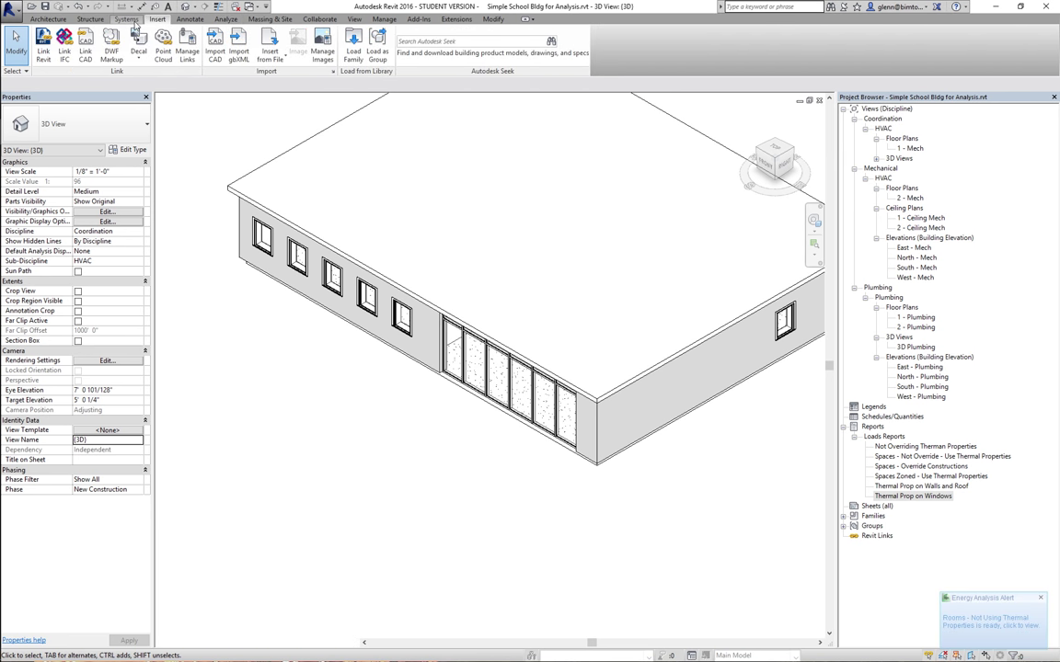
pyautogui.click(126, 19)
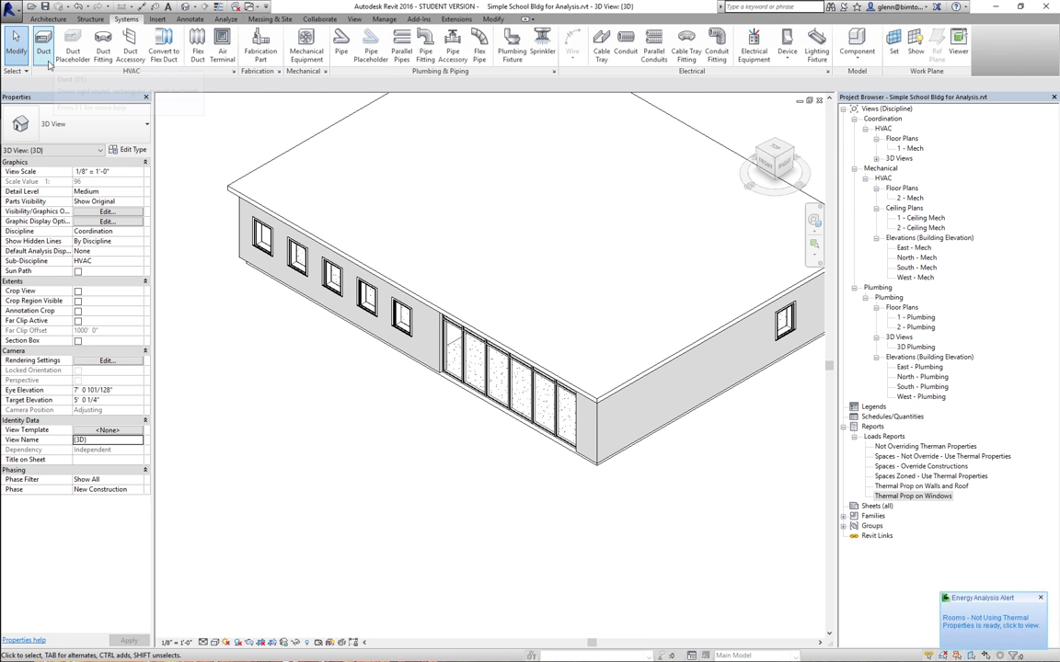
pyautogui.click(305, 54)
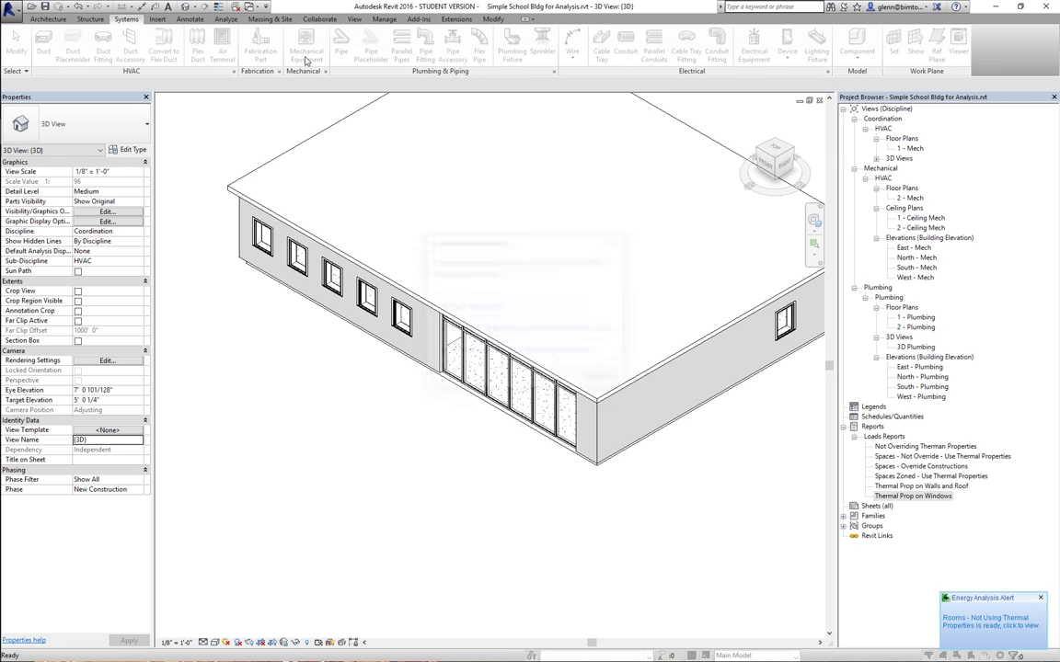
pyautogui.click(603, 380)
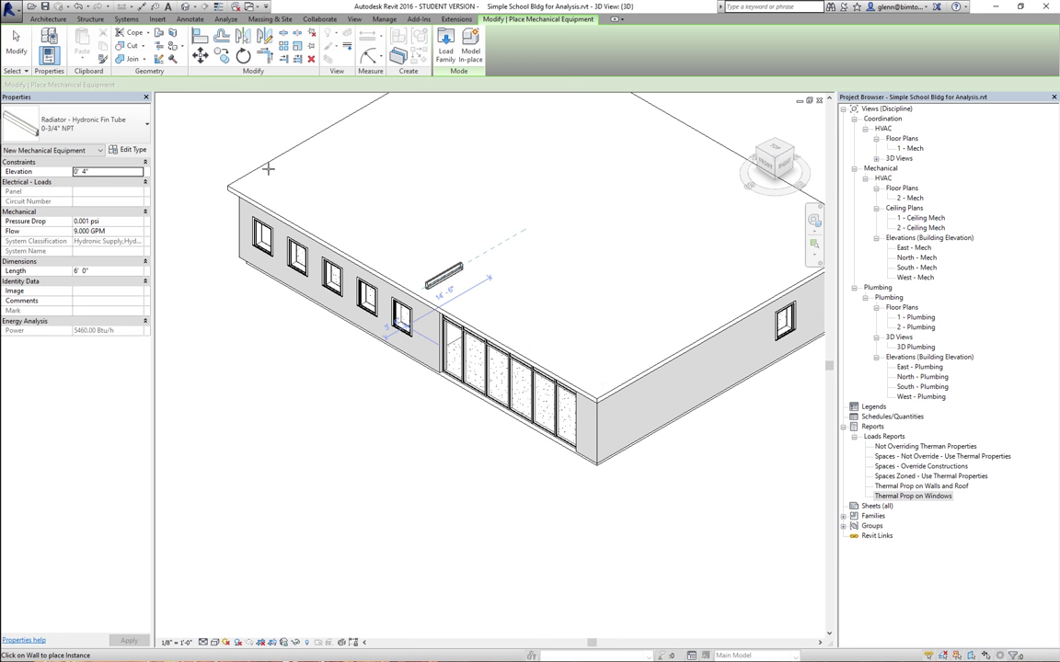
pyautogui.click(445, 51)
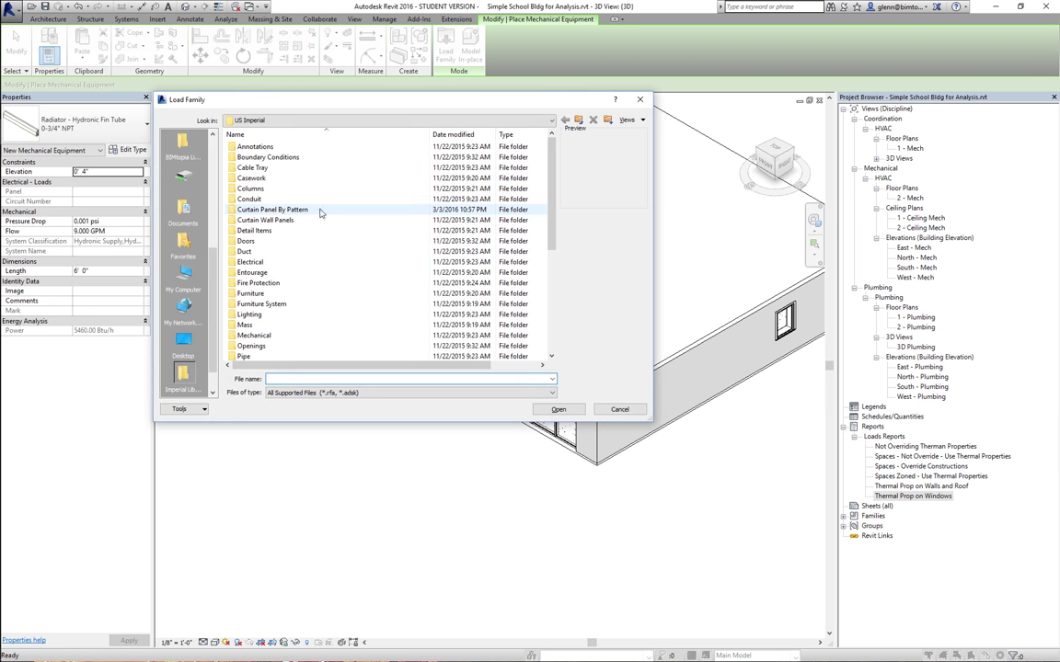
pyautogui.doubleClick(272, 336)
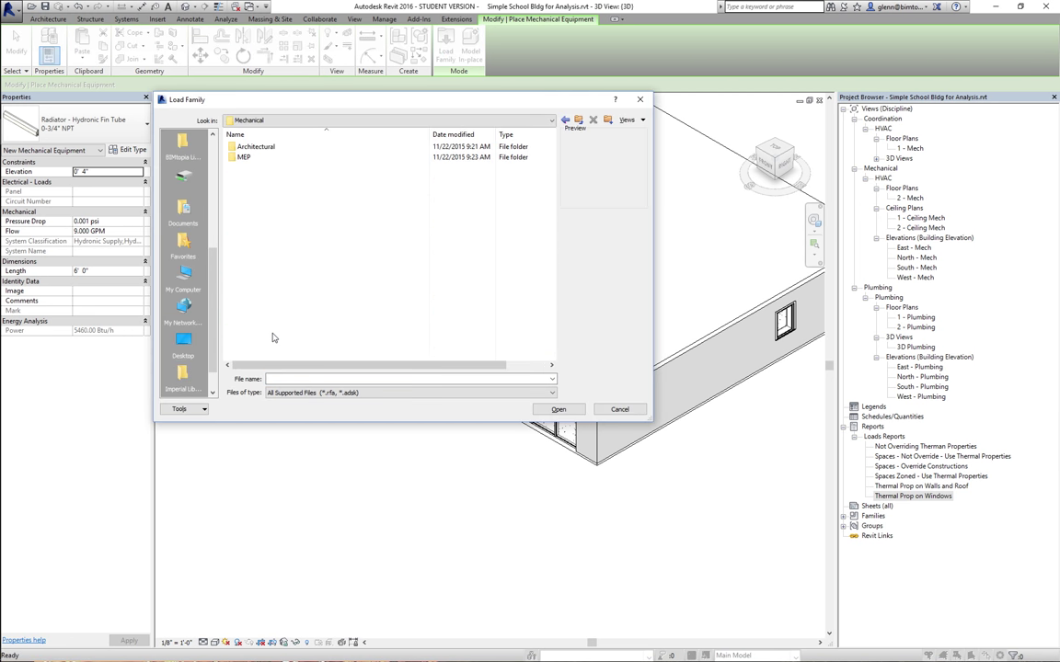
pyautogui.doubleClick(251, 157)
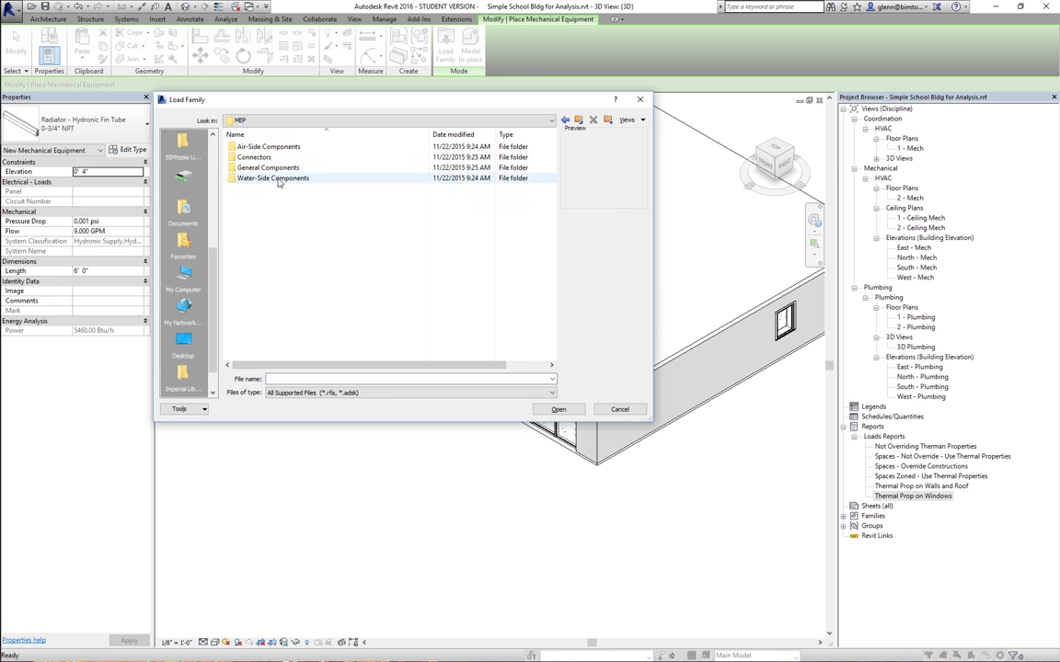
pyautogui.doubleClick(263, 147)
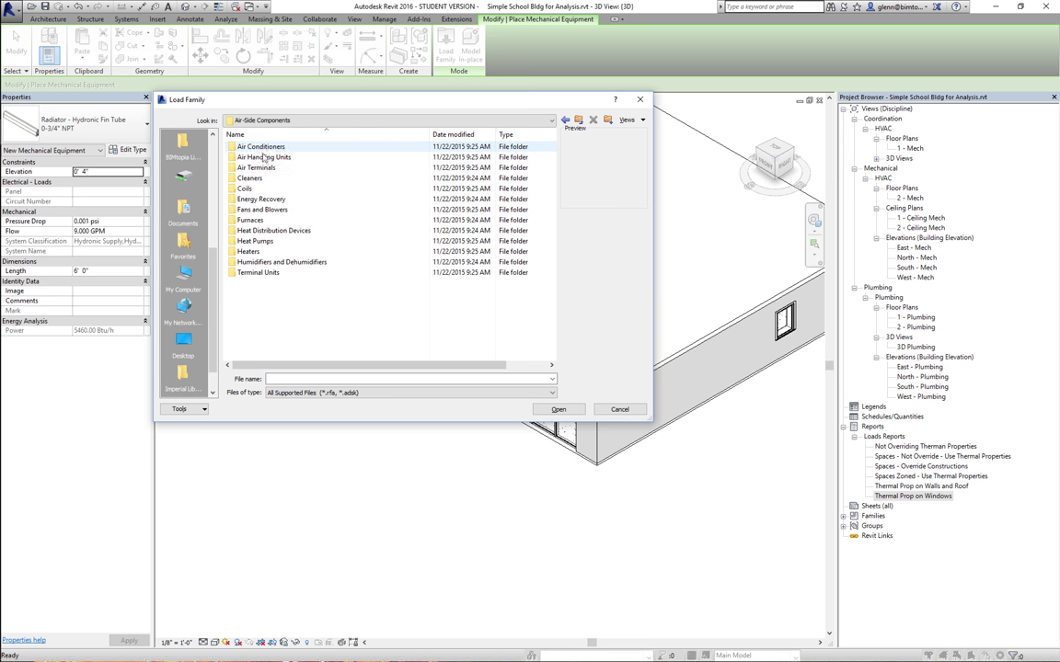
pyautogui.doubleClick(255, 254)
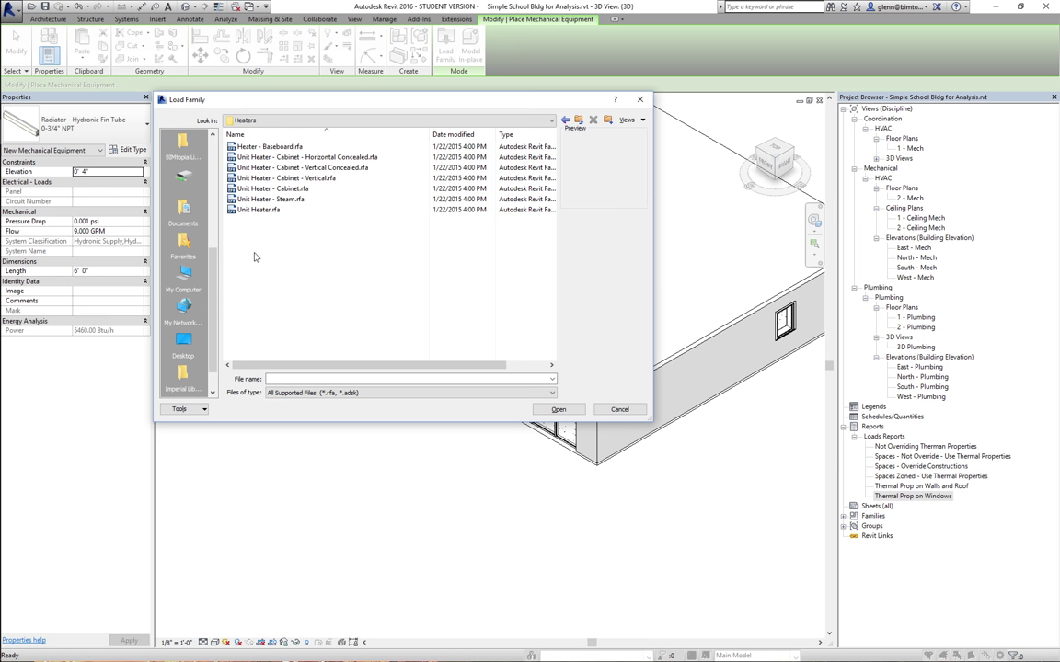
# Preview the heater families in the Heaters folder, including the baseboard, cabinet, steam and standard unit heaters
pyautogui.click(276, 157)
pyautogui.click(273, 148)
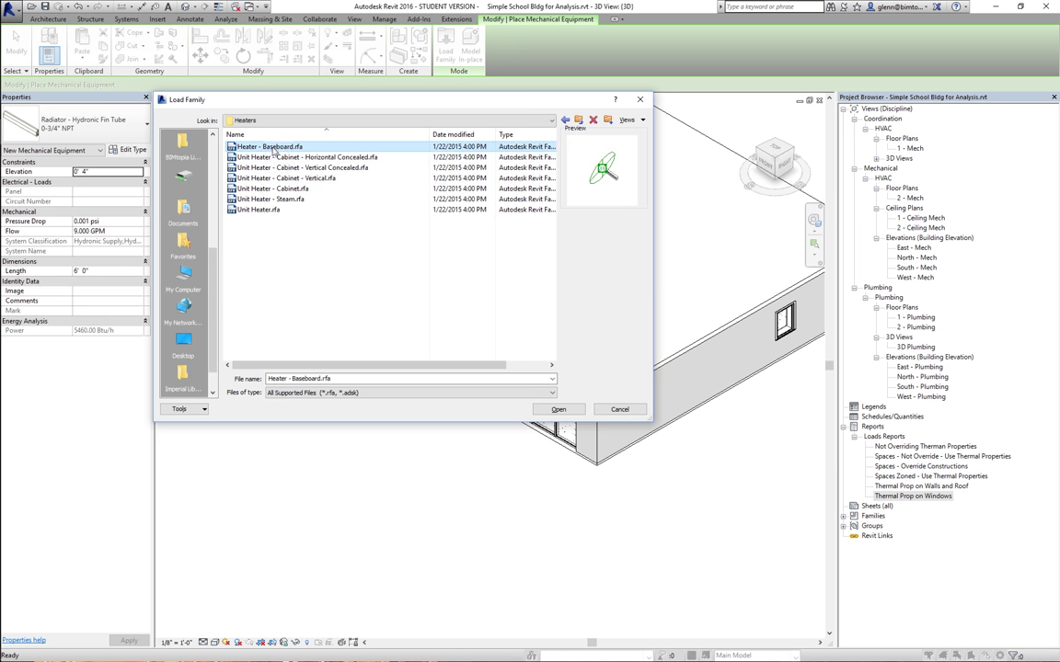
pyautogui.click(276, 158)
pyautogui.click(271, 168)
pyautogui.click(267, 189)
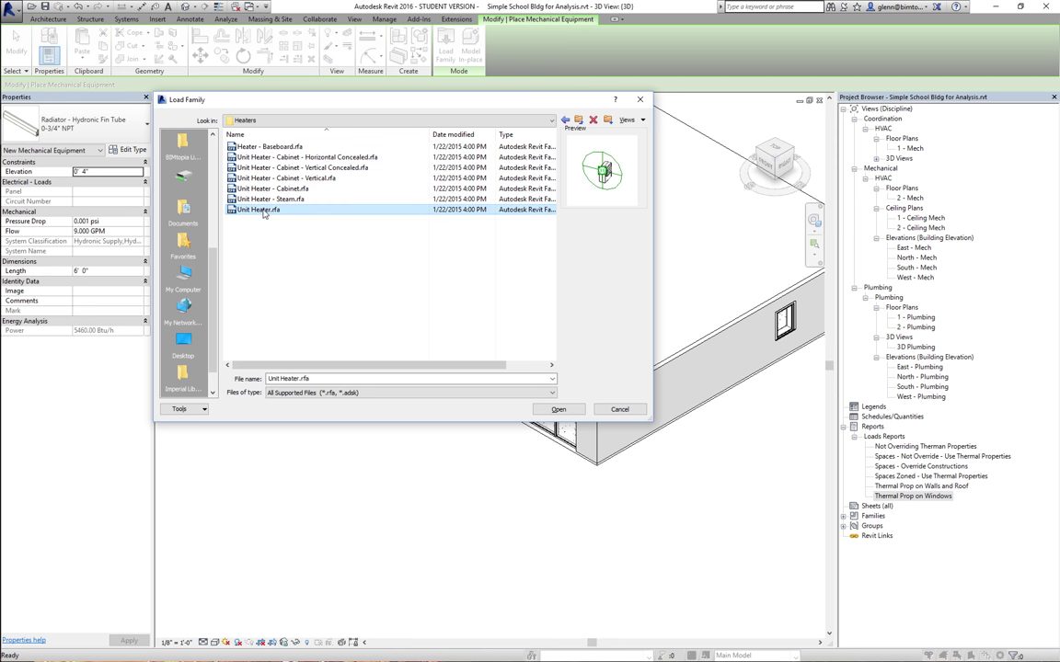
pyautogui.click(265, 198)
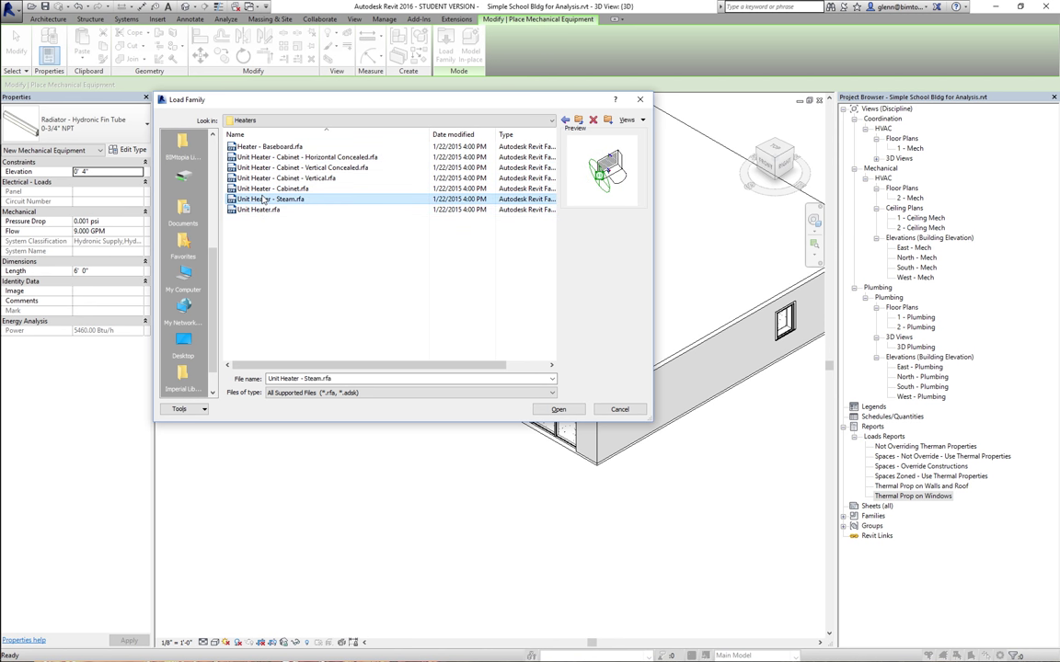
pyautogui.click(264, 210)
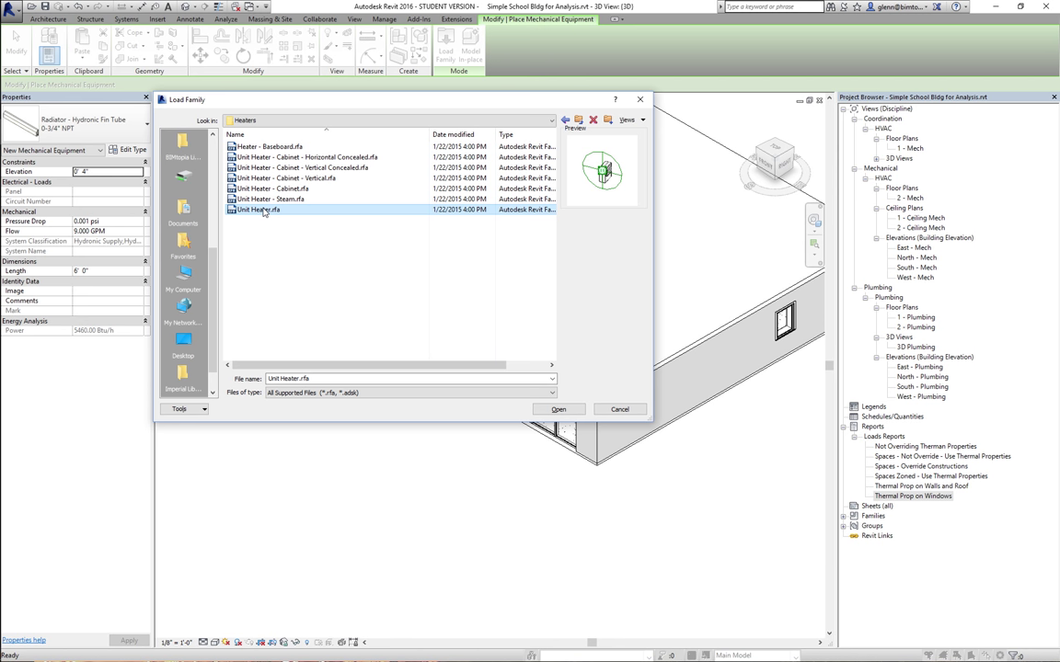
pyautogui.click(265, 189)
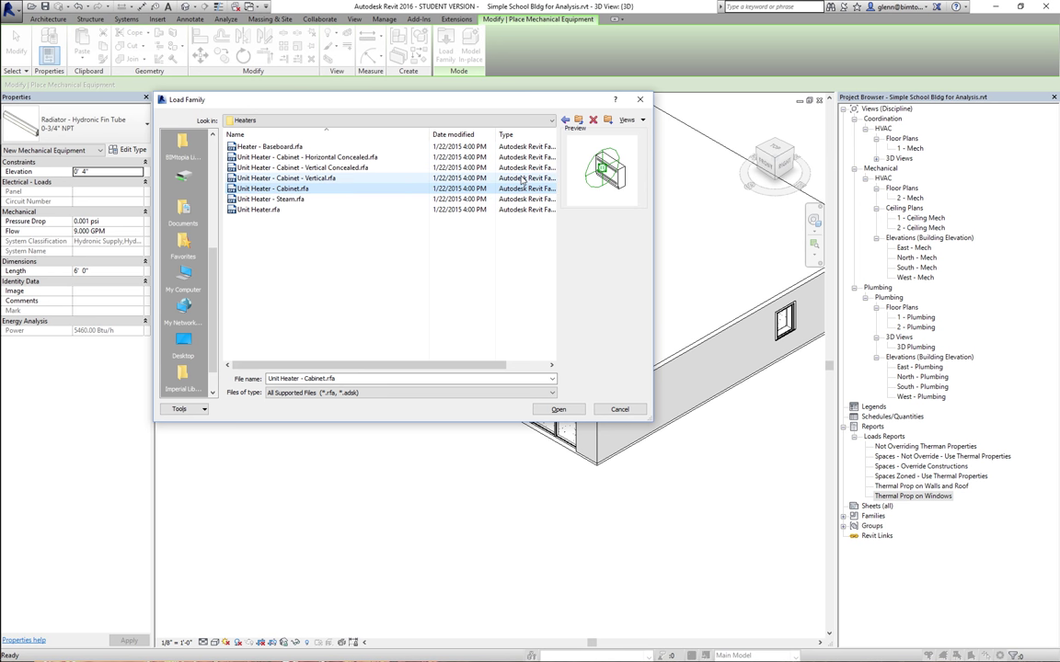
# Load the Outdoor AHU - Horizontal family from the Air Handling Units folder of the Air-Side Components
pyautogui.click(350, 121)
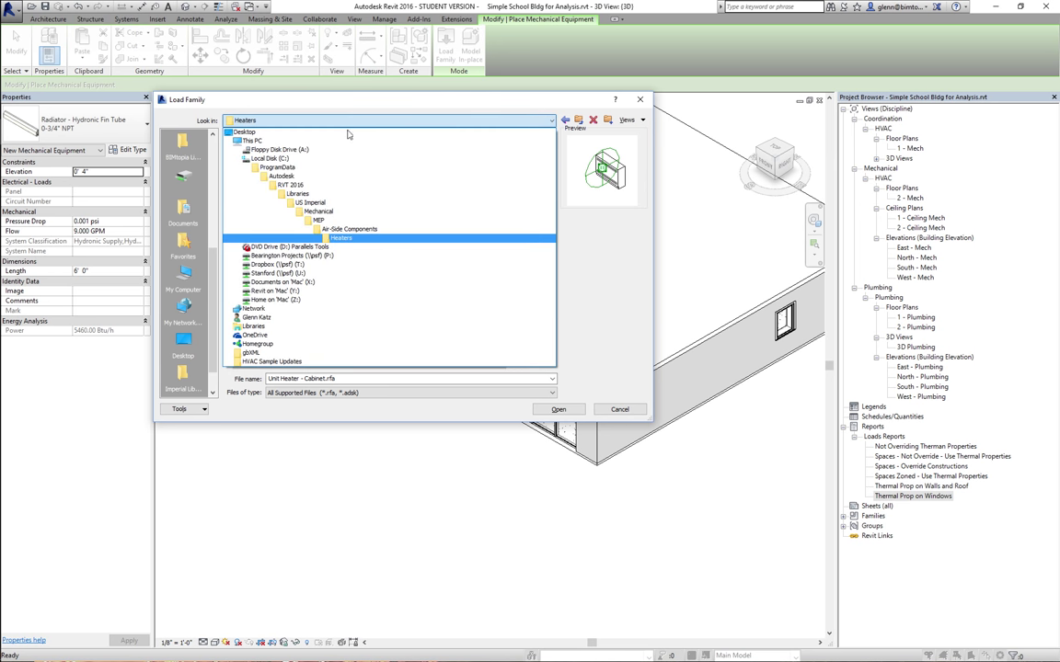
pyautogui.click(318, 214)
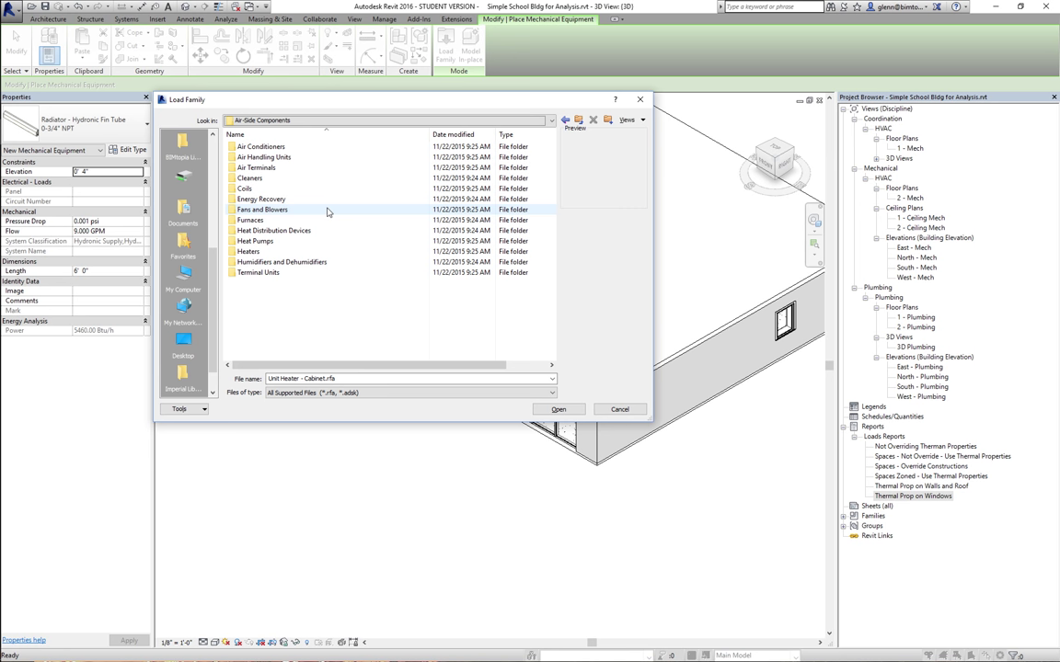
pyautogui.doubleClick(270, 160)
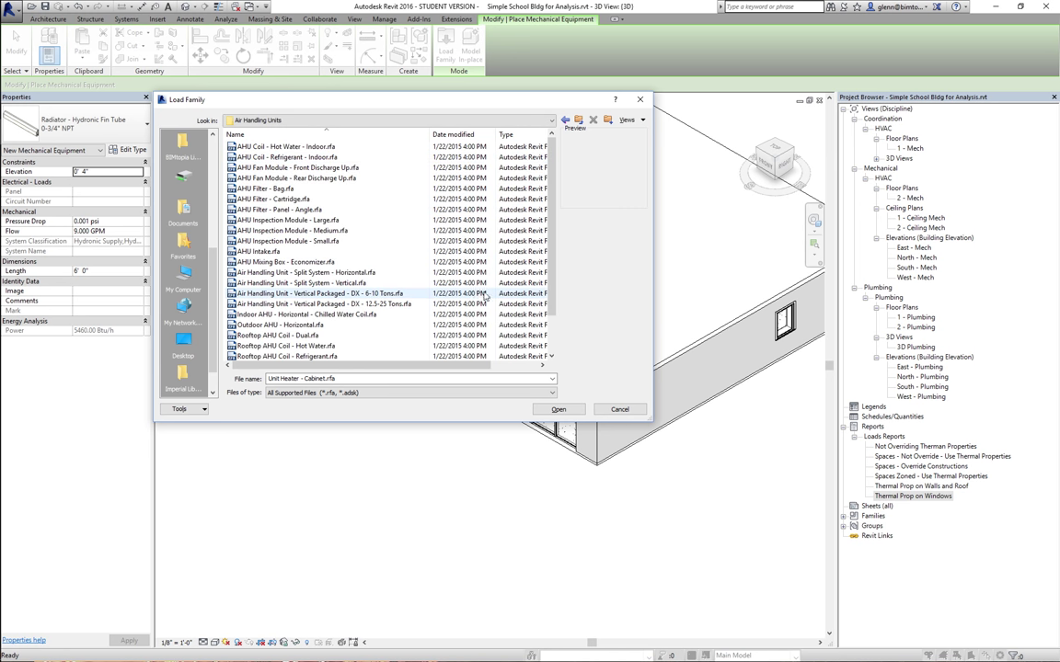
pyautogui.scroll(-2, 497, 320)
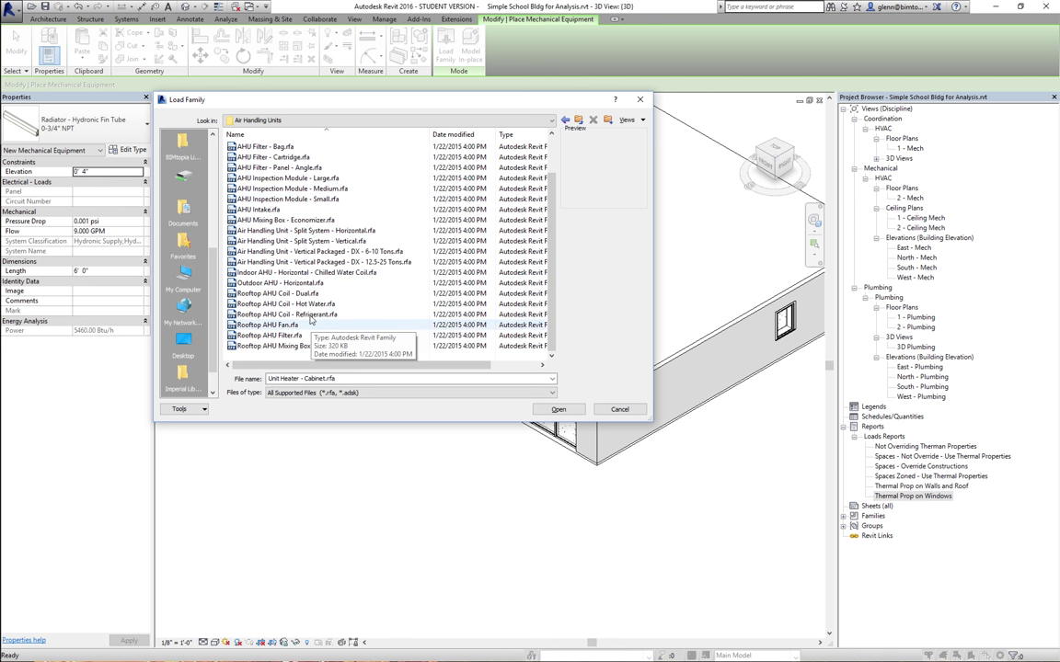
pyautogui.click(297, 284)
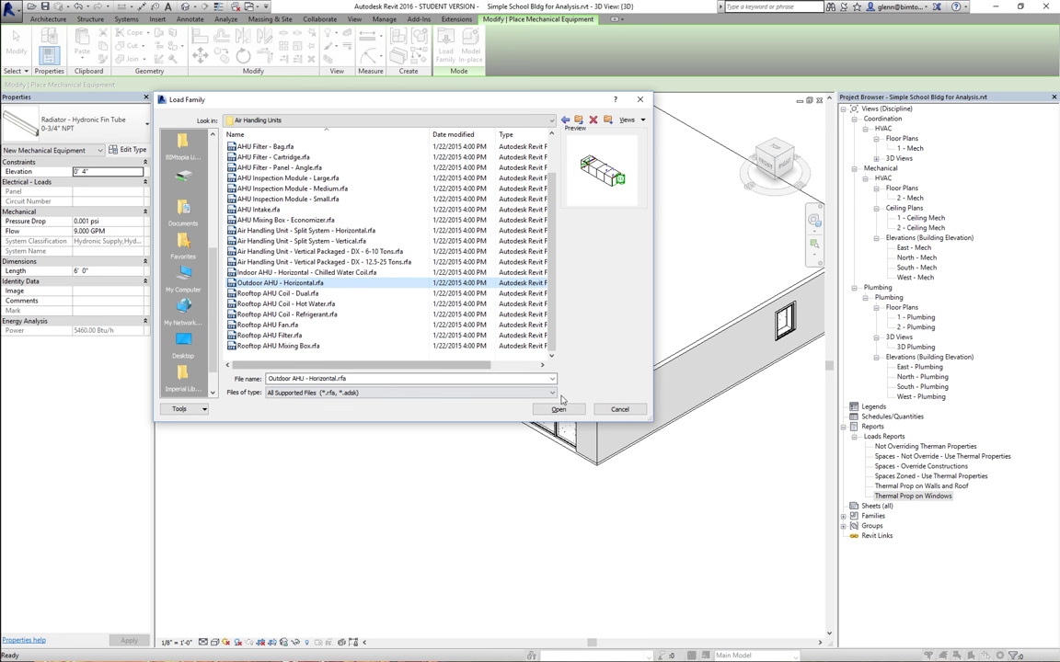
pyautogui.click(559, 410)
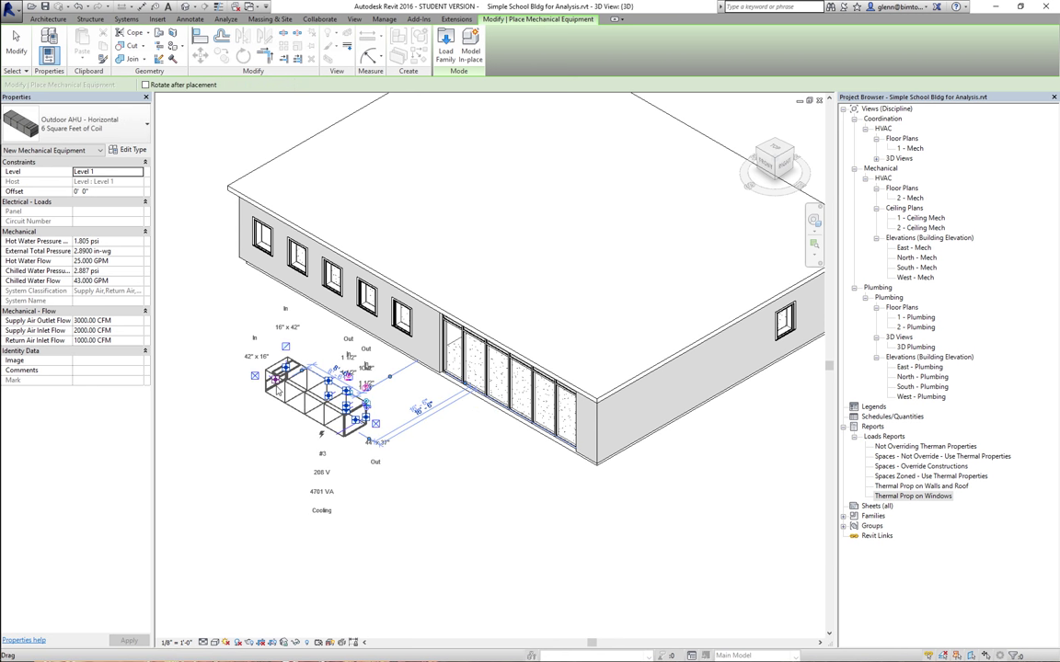
# Place a 6 Square Feet of Coil outdoor air handling unit on Level 1 about 16'-6" outside the windowed wall, and select it
pyautogui.click(276, 390)
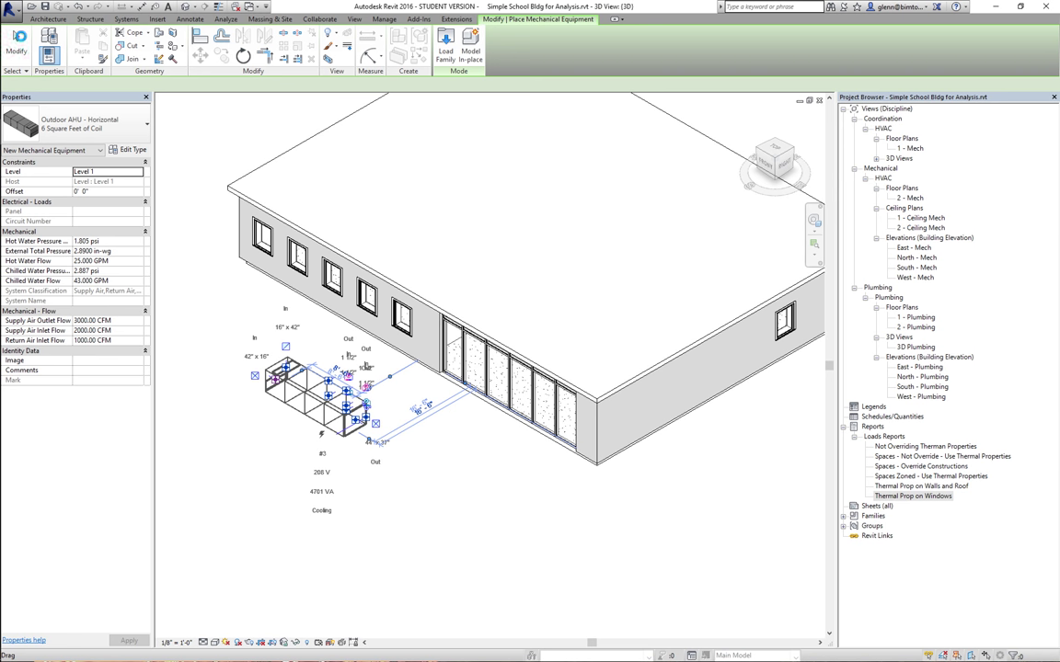
pyautogui.click(17, 46)
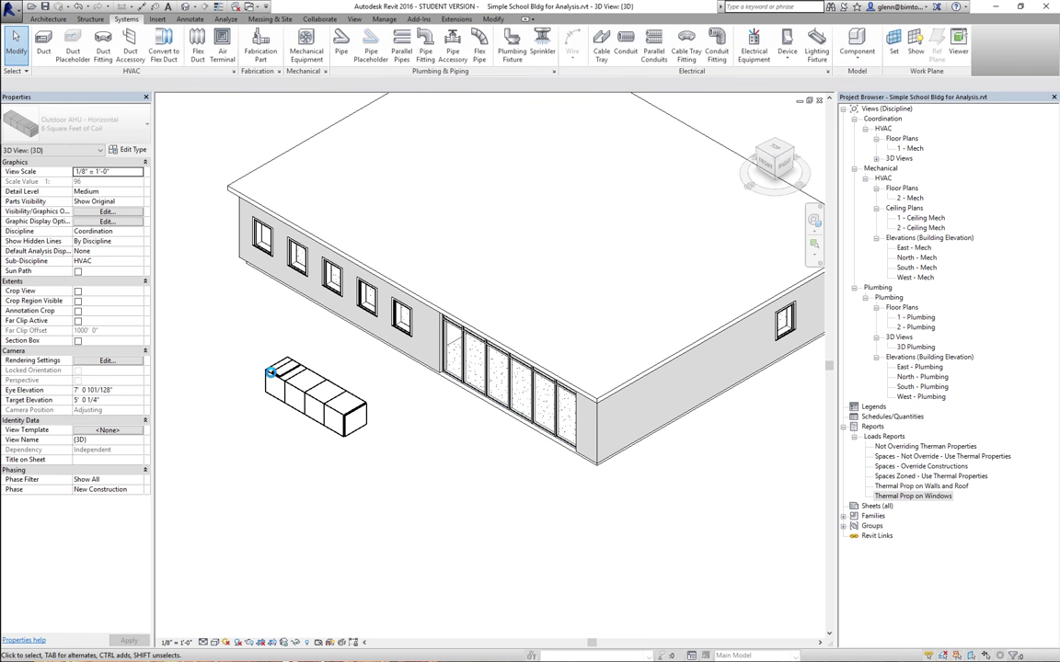
pyautogui.click(271, 371)
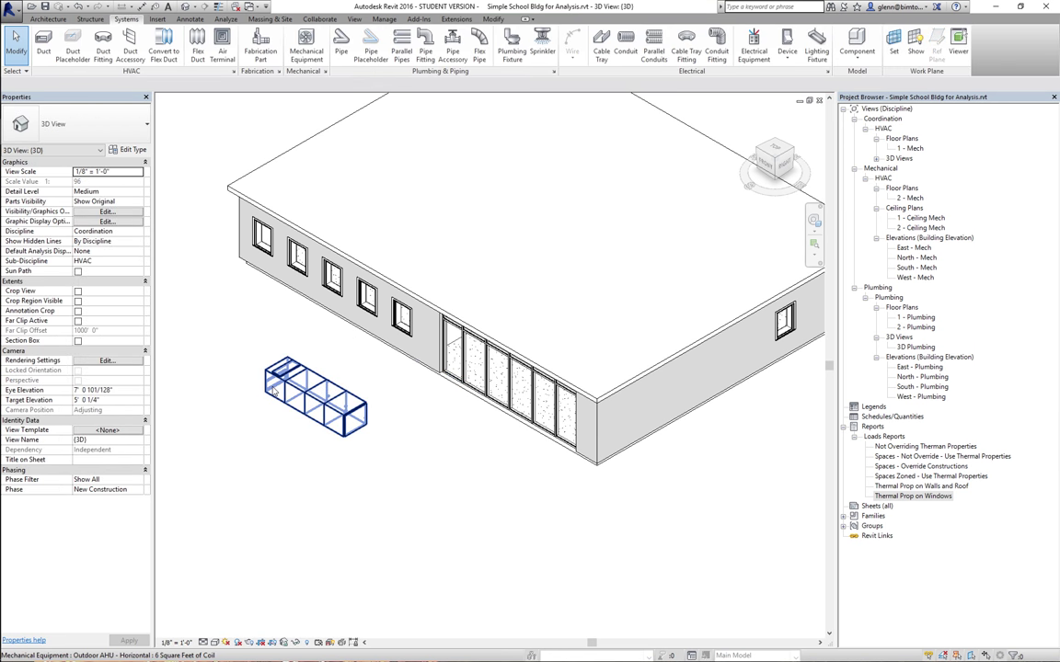
pyautogui.click(273, 391)
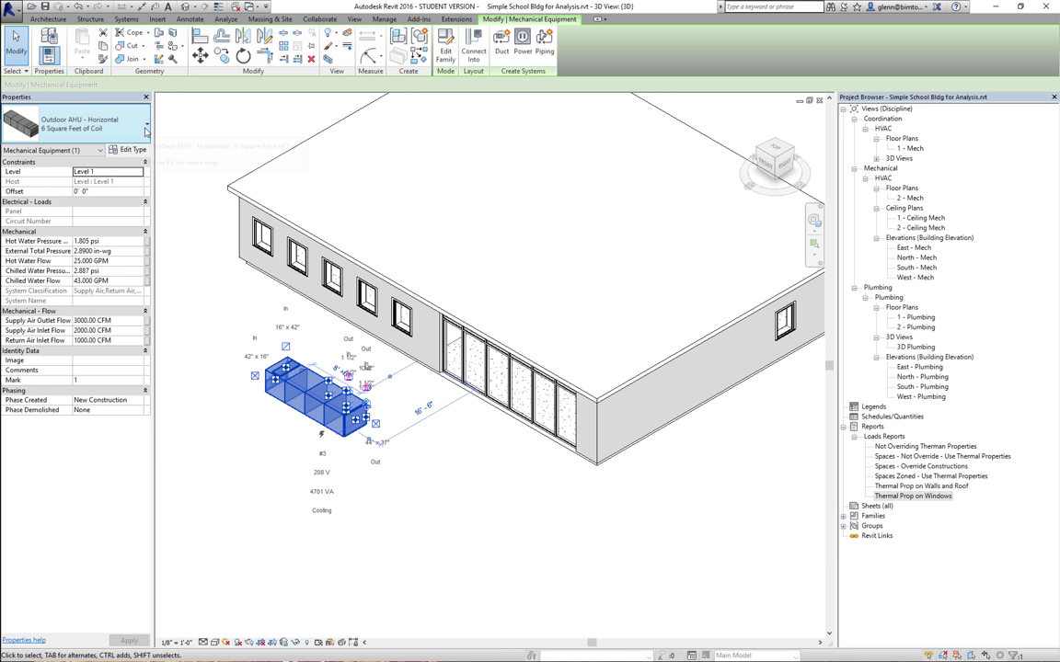
# Review the coil sizes available for the selected outdoor air handling unit and the type properties of its 6 Square Feet of Coil type
pyautogui.click(145, 132)
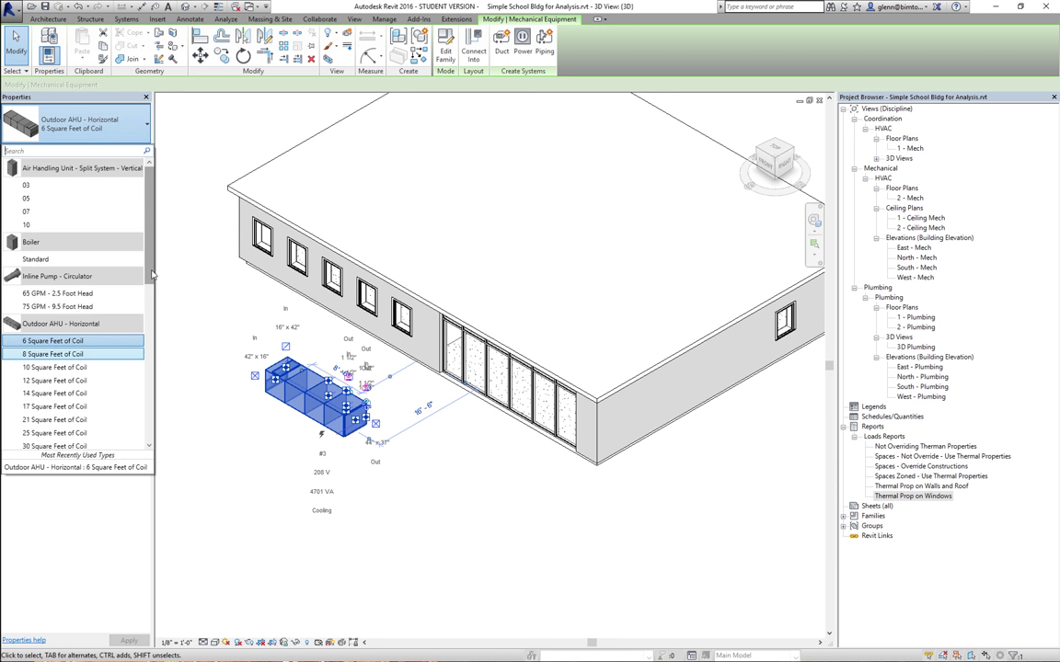
pyautogui.moveTo(153, 274); pyautogui.dragTo(156, 322)
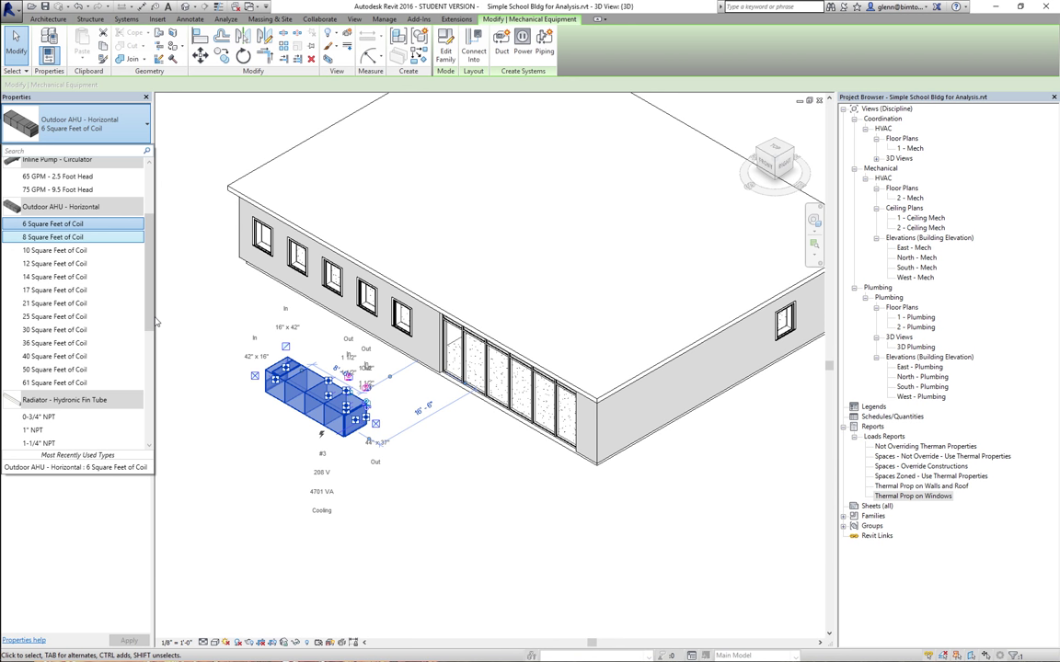
pyautogui.click(88, 201)
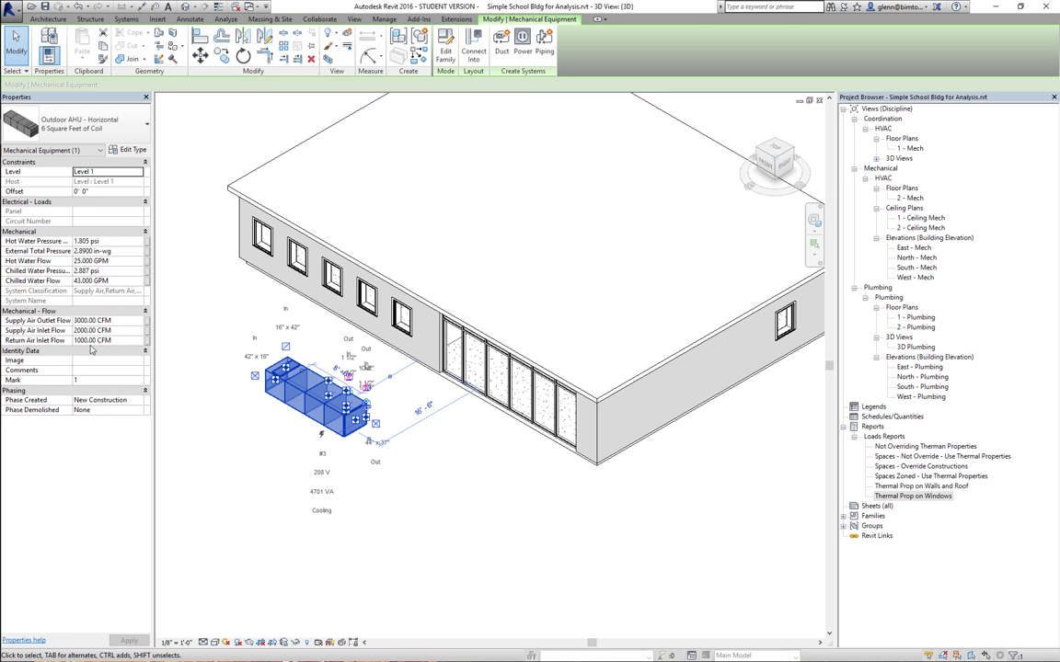
pyautogui.click(123, 151)
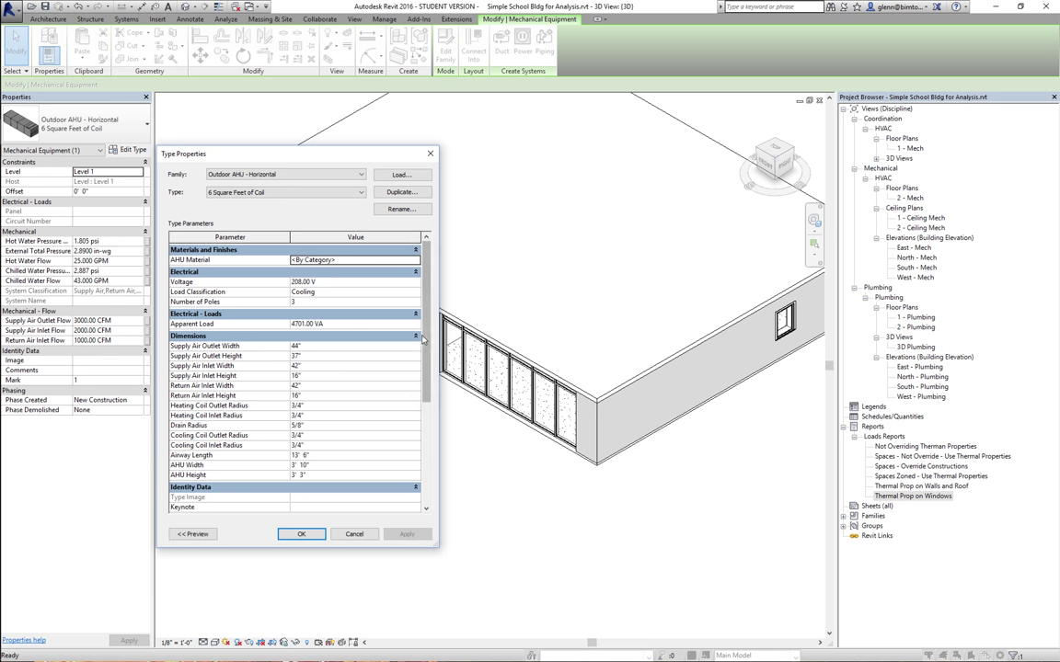
pyautogui.moveTo(426, 345)
pyautogui.mouseDown()
pyautogui.moveTo(424, 436)
pyautogui.moveTo(417, 327)
pyautogui.mouseUp()
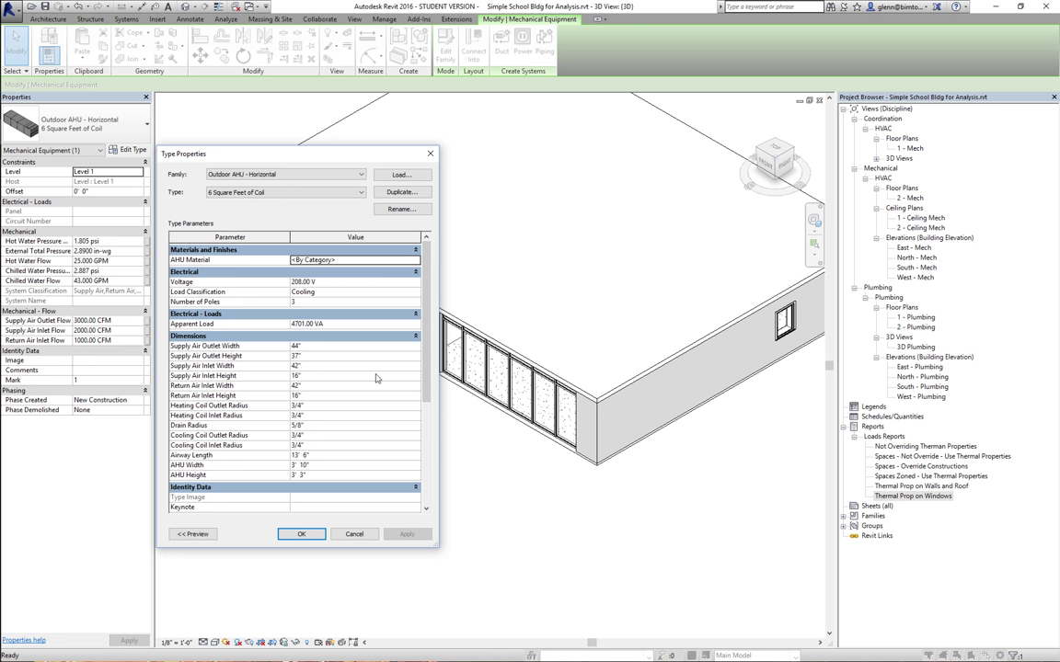
pyautogui.moveTo(426, 388); pyautogui.dragTo(426, 495)
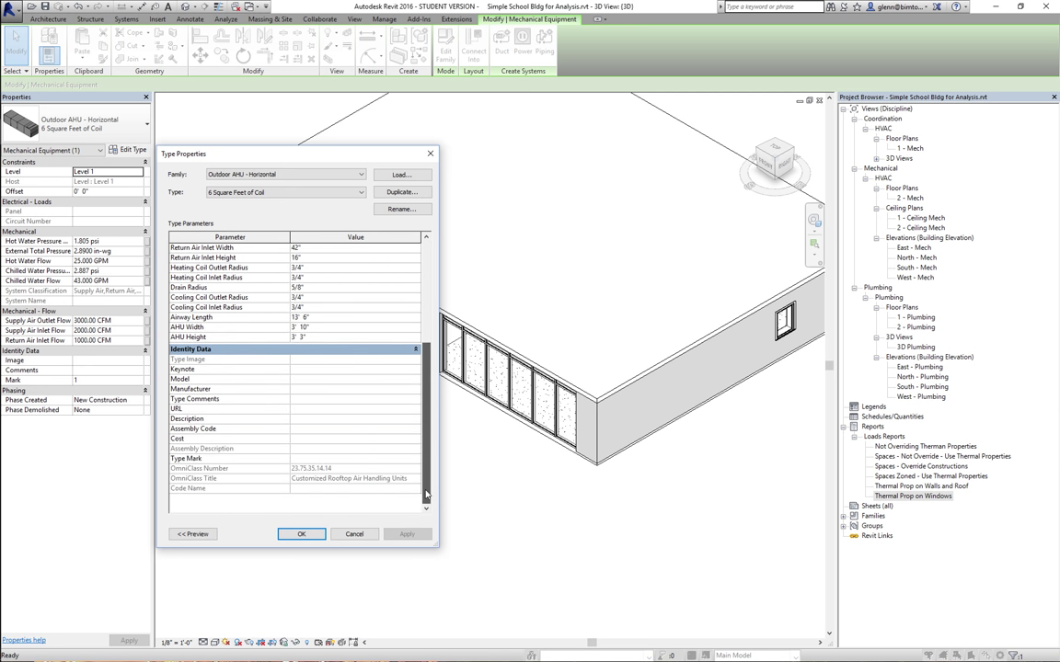
pyautogui.click(364, 535)
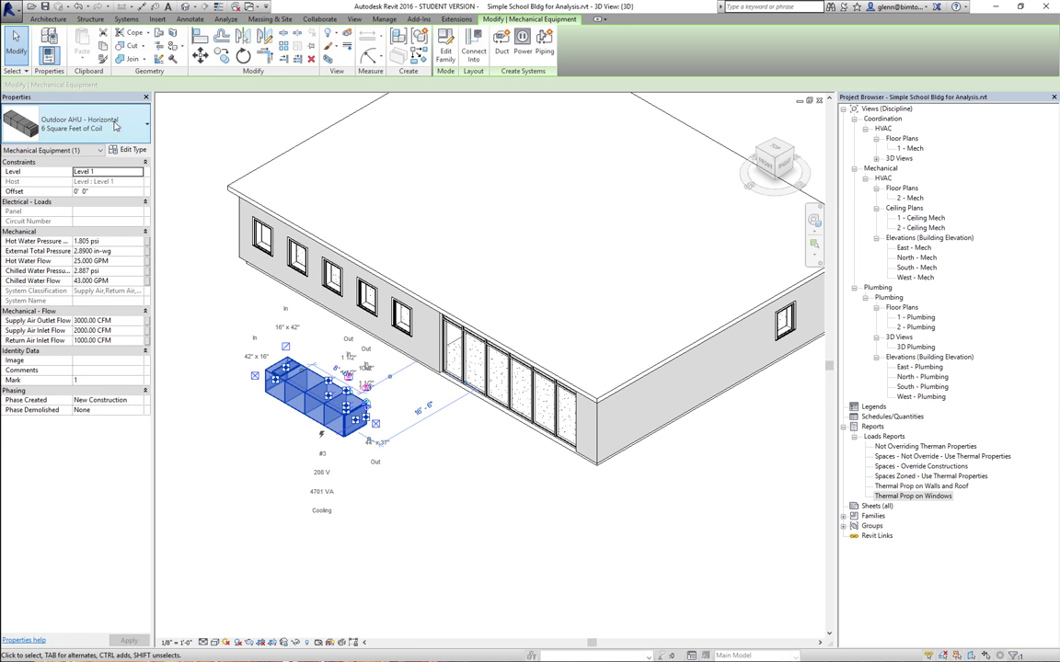
# Change the outdoor air handling unit to the 61 Square Feet of Coil type and review that type's electrical and dimension parameters
pyautogui.click(115, 129)
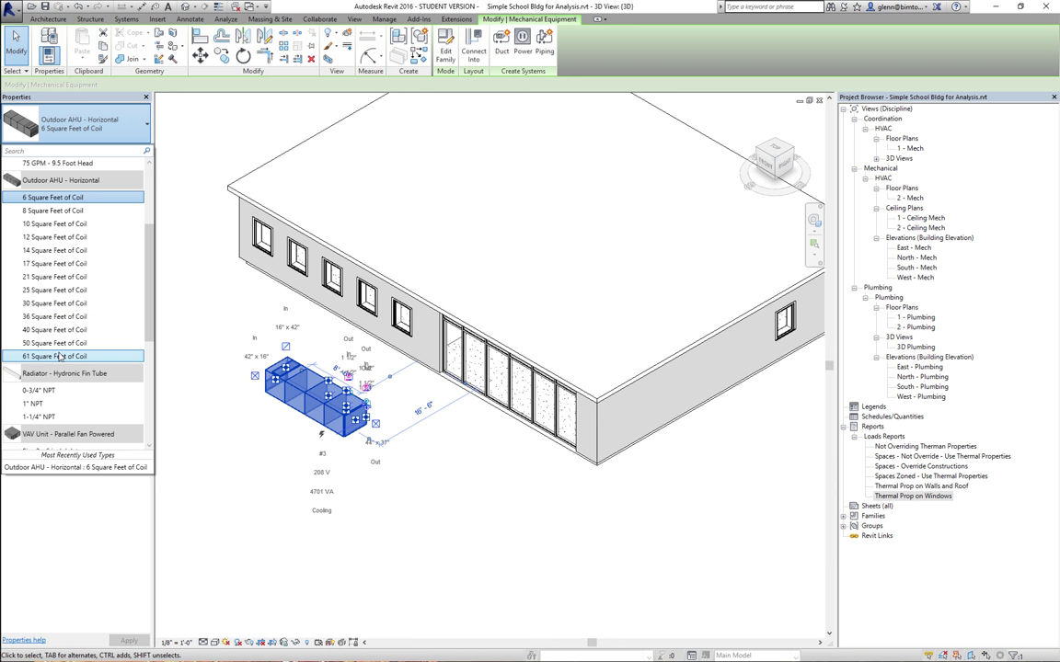
pyautogui.press('Escape')
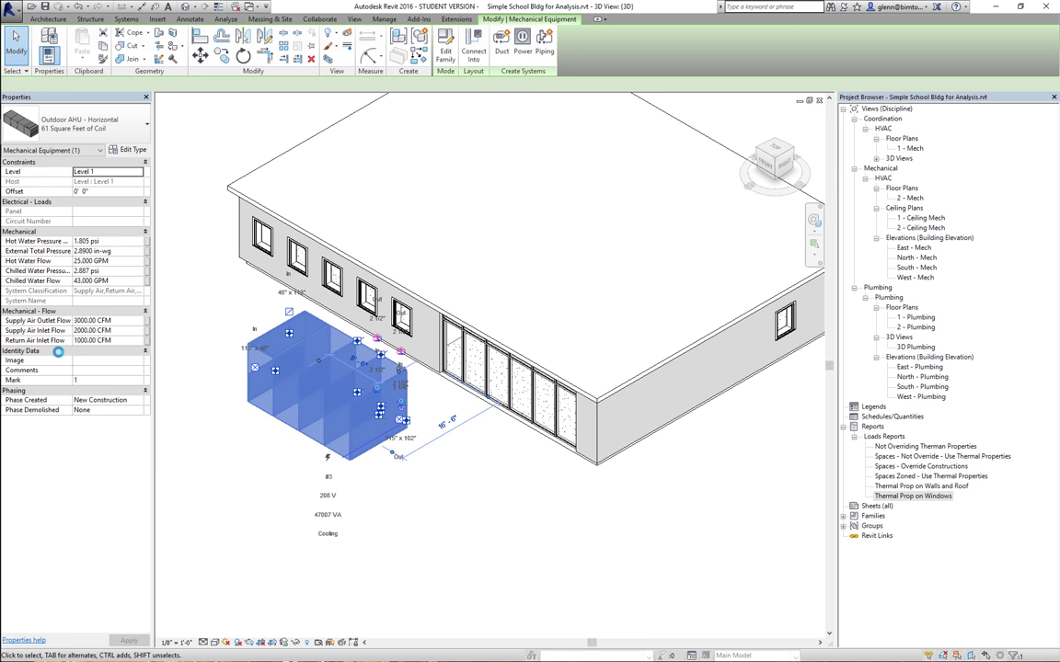
pyautogui.click(257, 494)
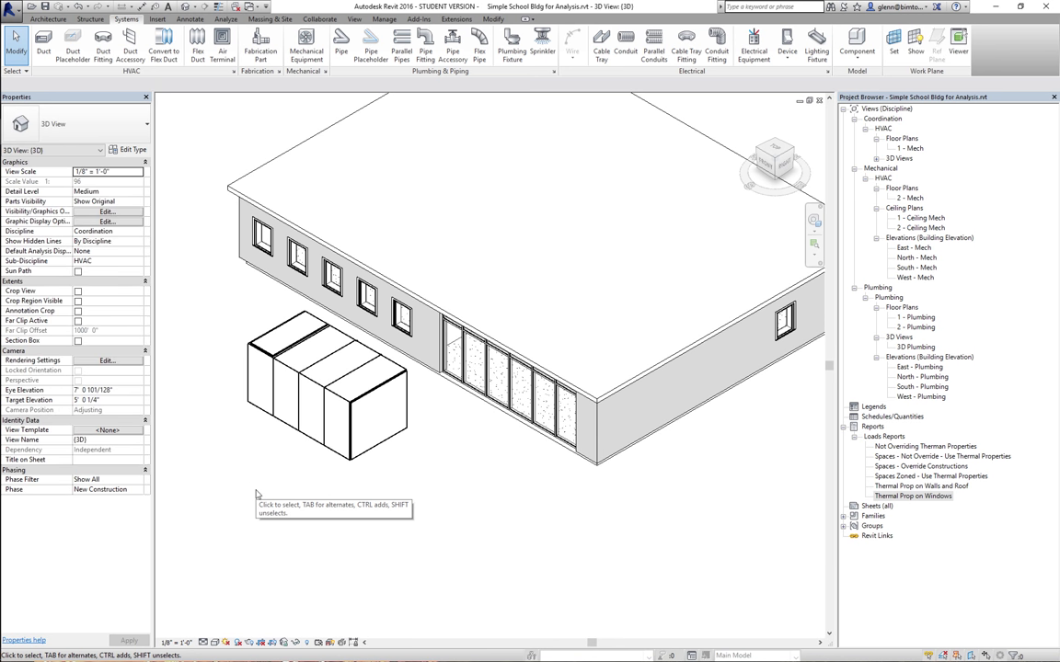
pyautogui.click(328, 368)
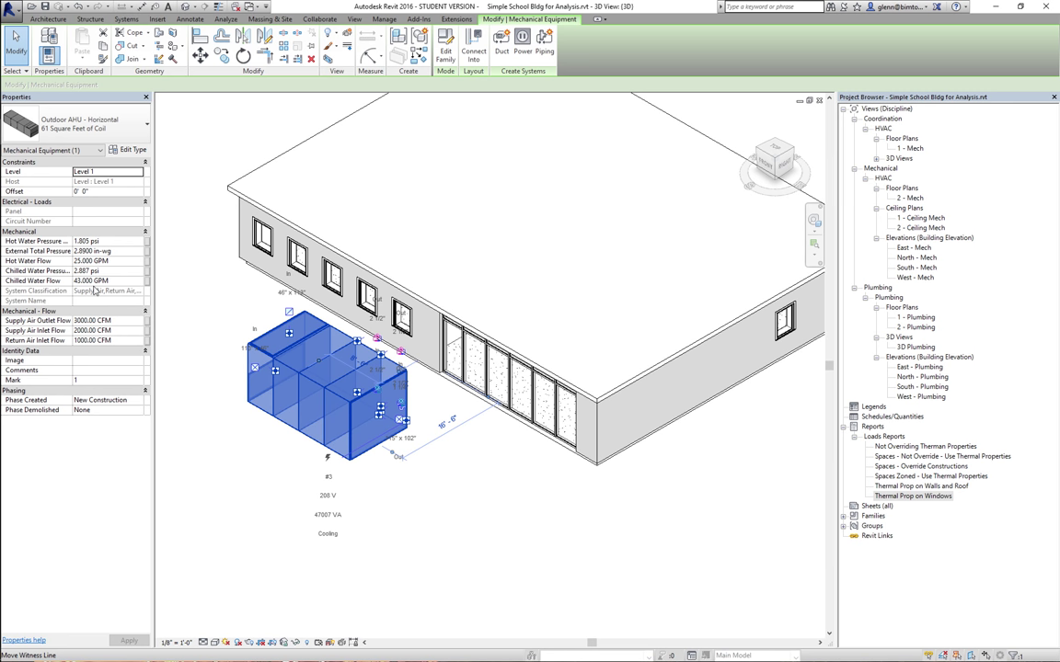
pyautogui.click(136, 151)
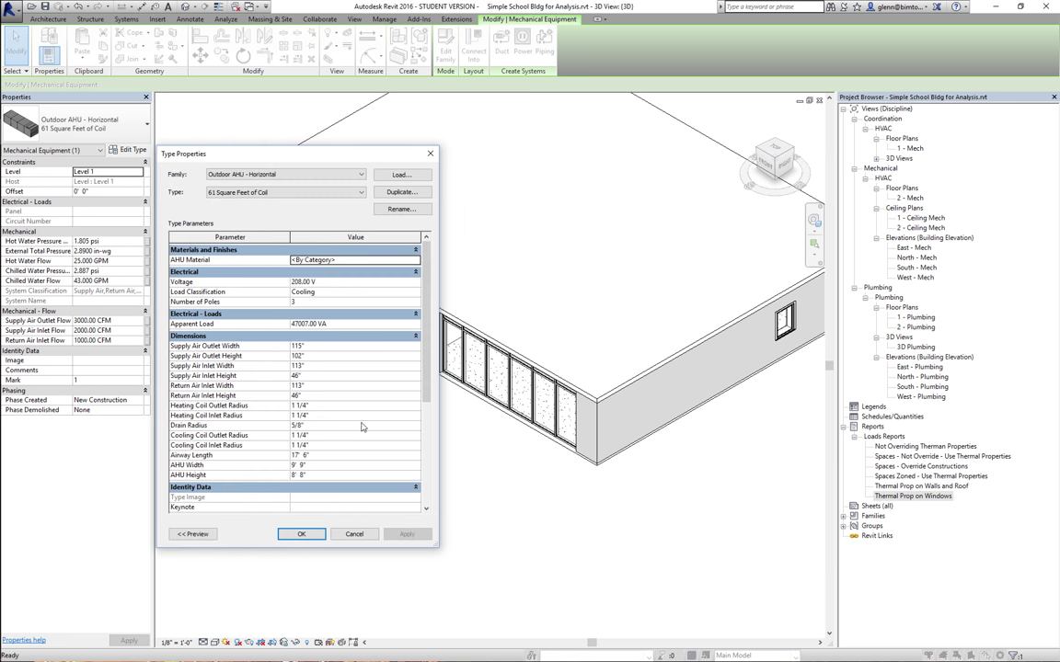
pyautogui.click(354, 534)
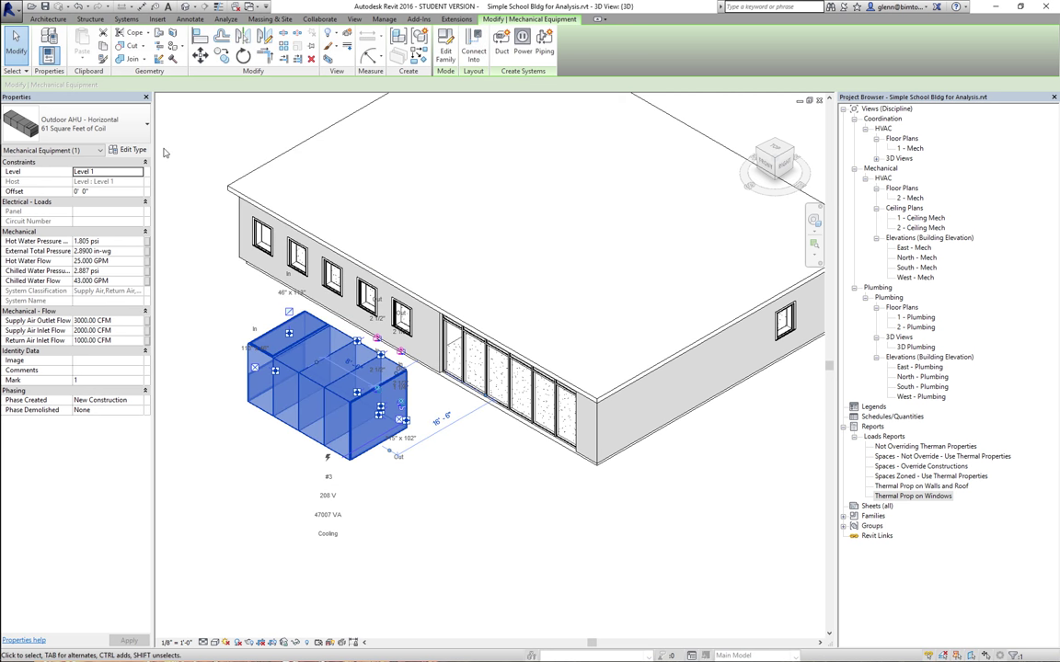
pyautogui.press('Escape')
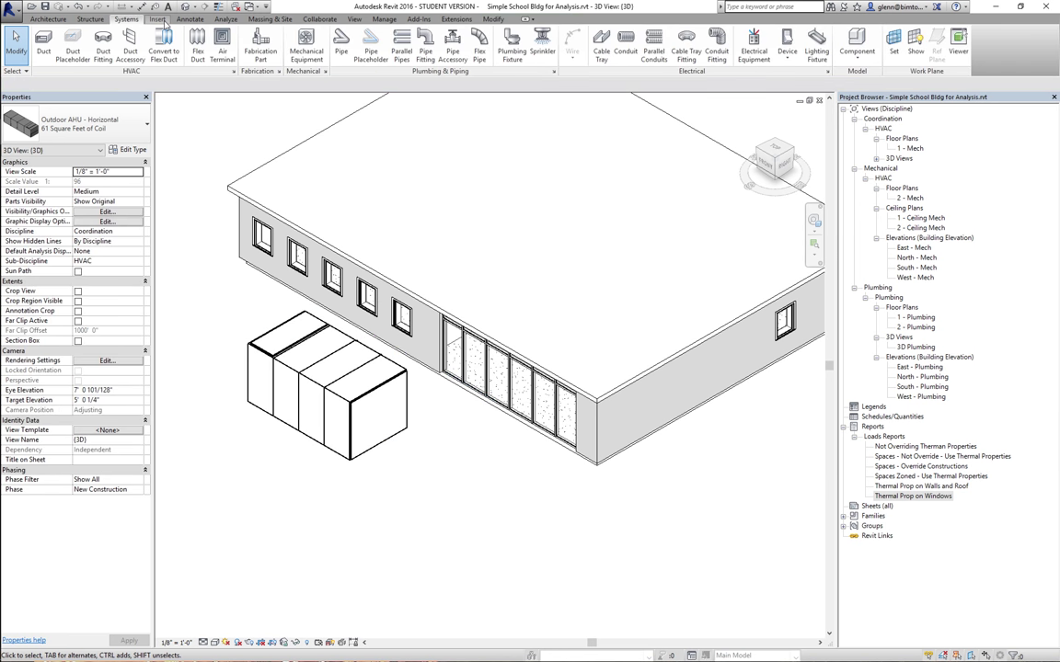
# Load the Unit Heater - Cabinet family from the Heaters folder of the mechanical MEP Air-Side Components
pyautogui.click(160, 19)
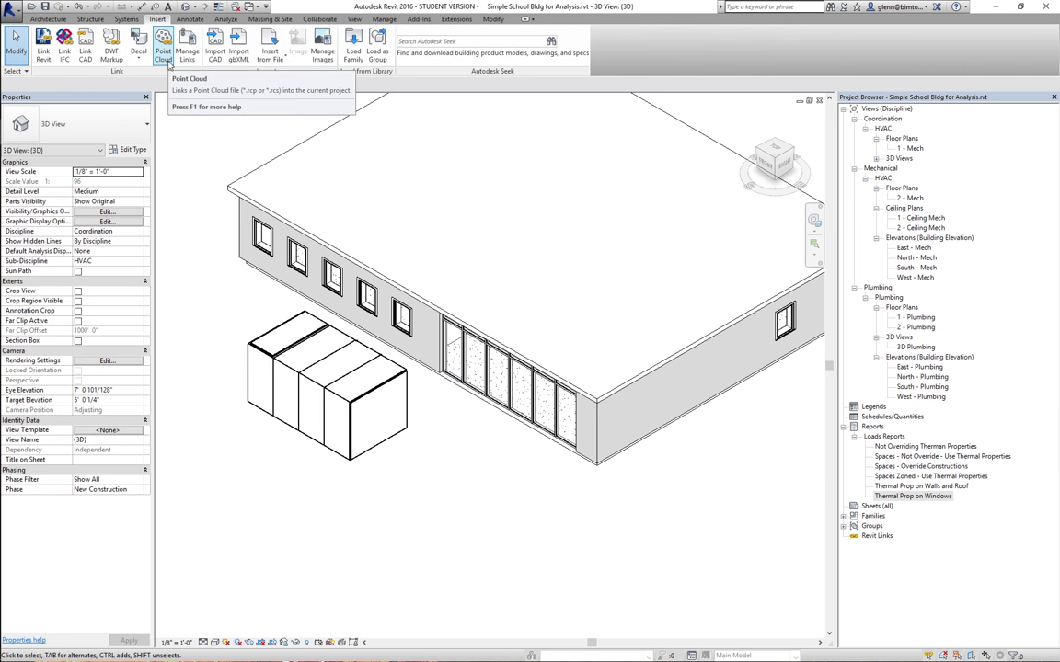
pyautogui.click(362, 48)
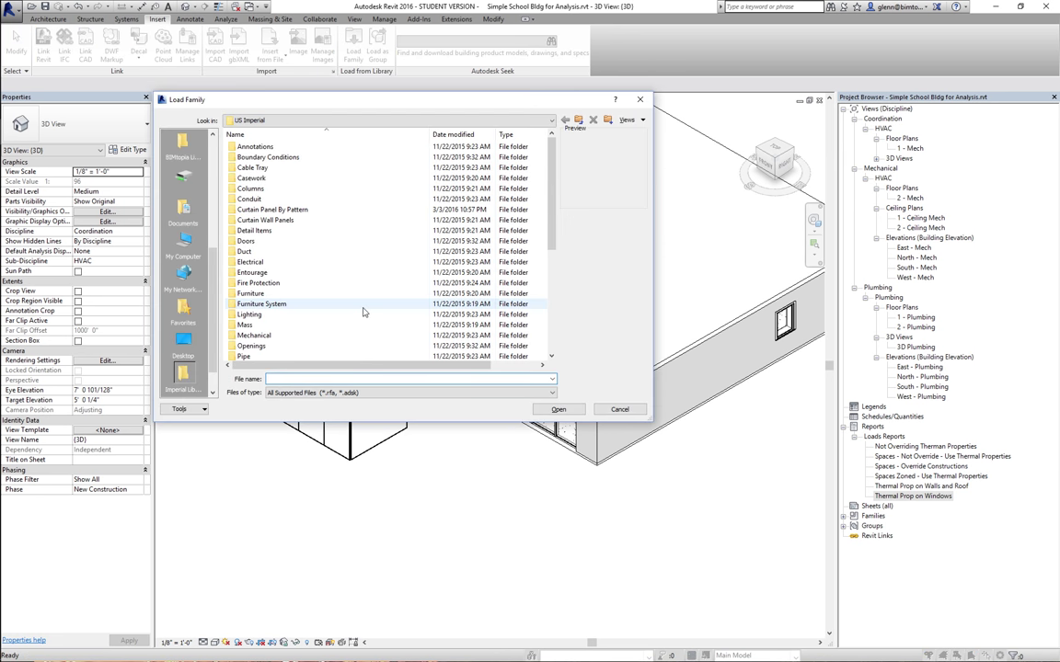
pyautogui.doubleClick(256, 335)
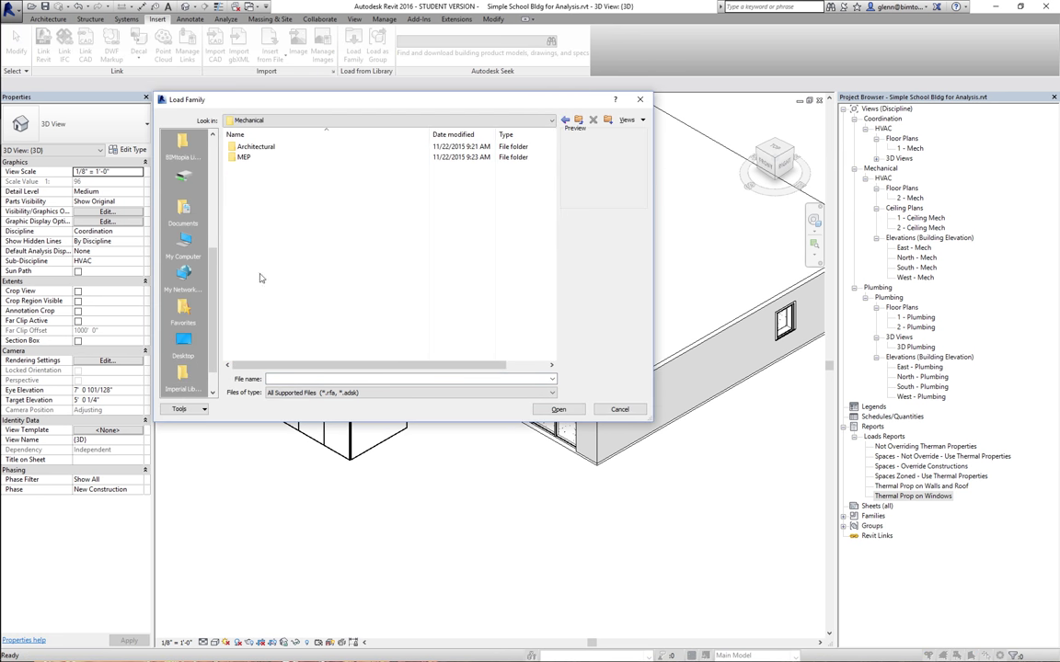
pyautogui.doubleClick(246, 157)
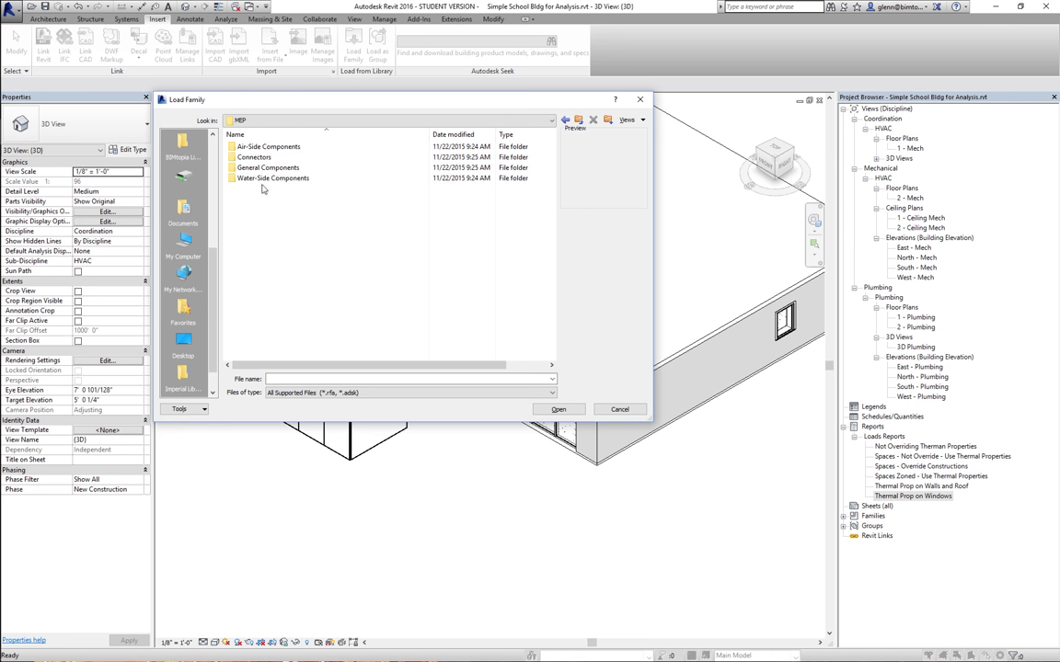
pyautogui.doubleClick(264, 147)
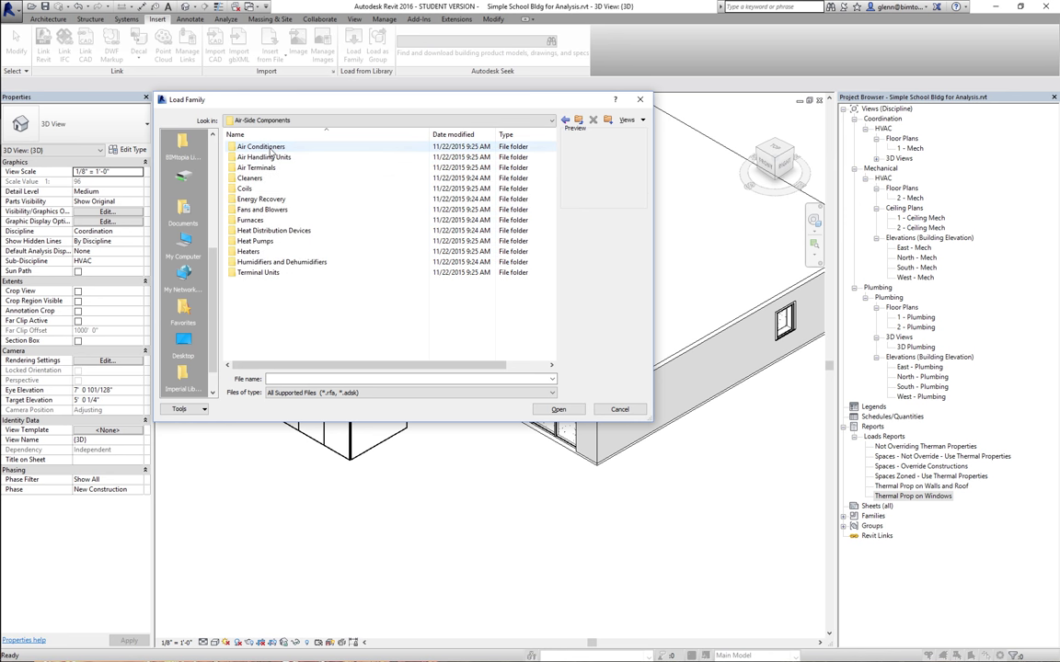
pyautogui.doubleClick(248, 251)
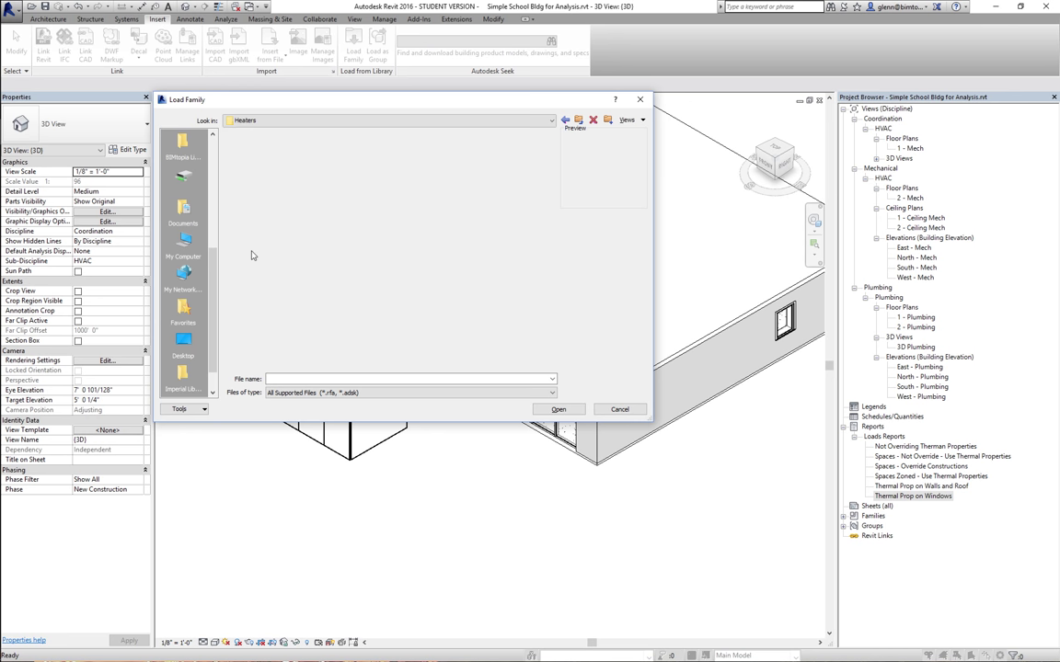
pyautogui.click(261, 210)
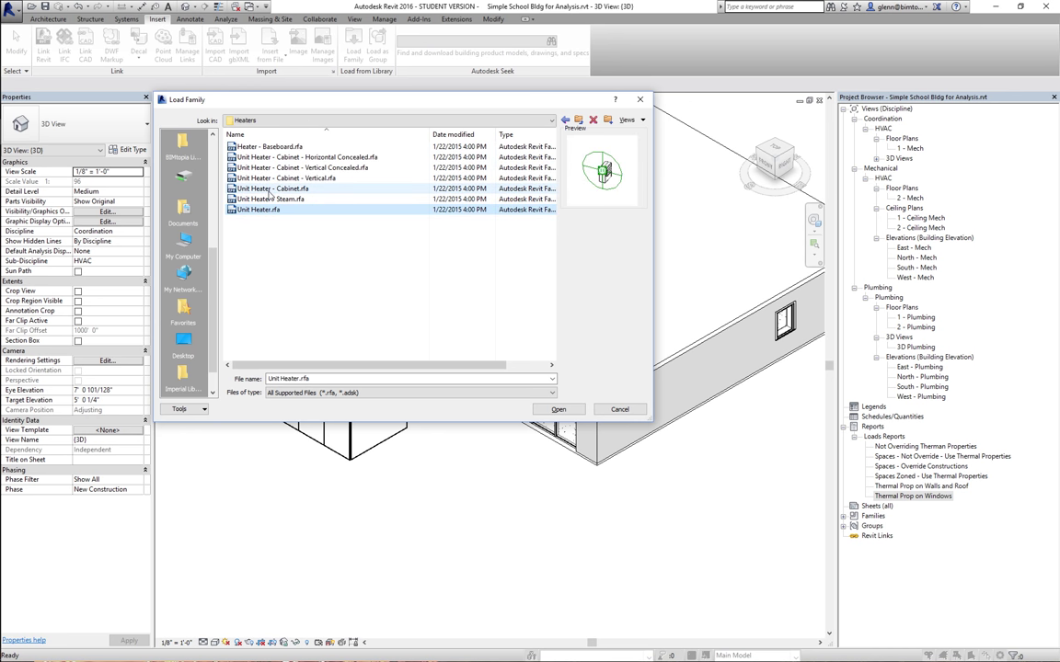
pyautogui.click(269, 188)
pyautogui.click(558, 410)
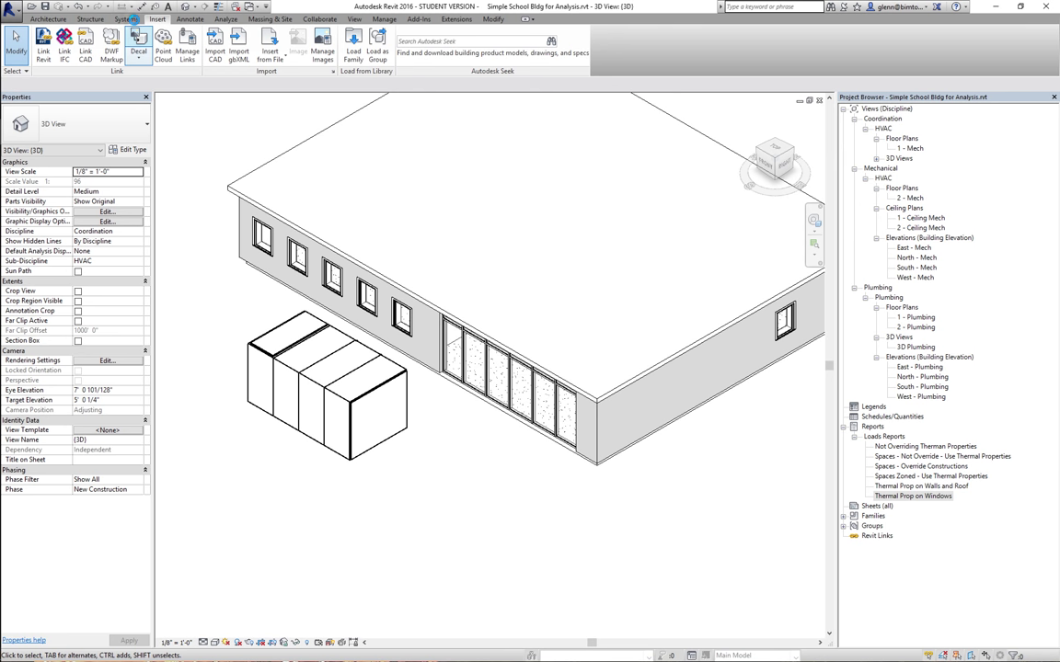
# Place a 3-6 kW cabinet unit heater on Level 1 just outside the building corner beside the glazed wall
pyautogui.click(128, 19)
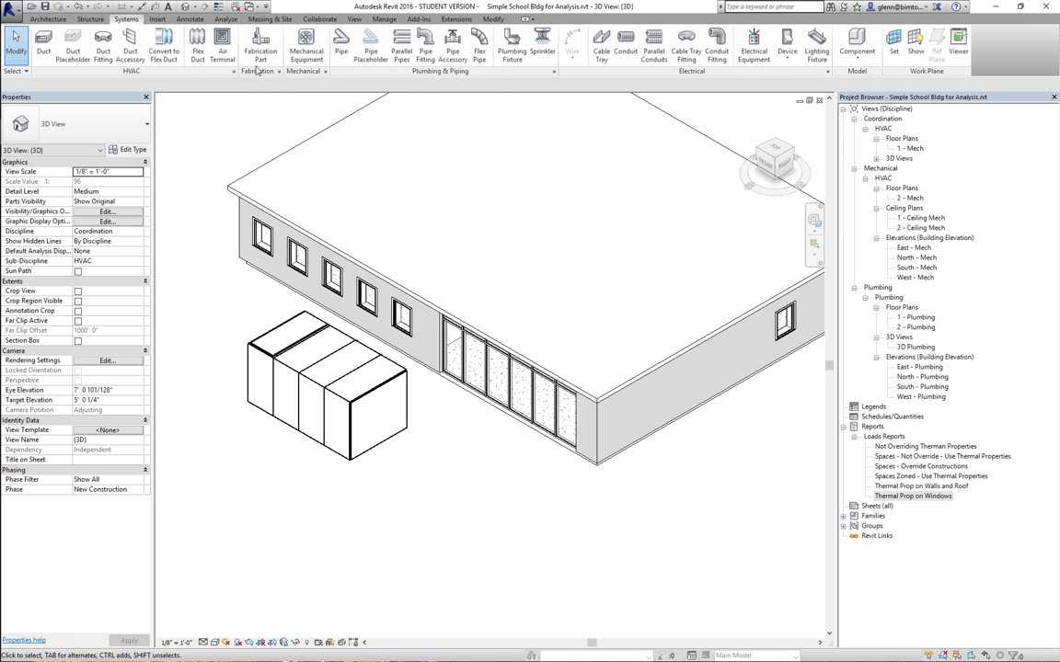
pyautogui.click(321, 59)
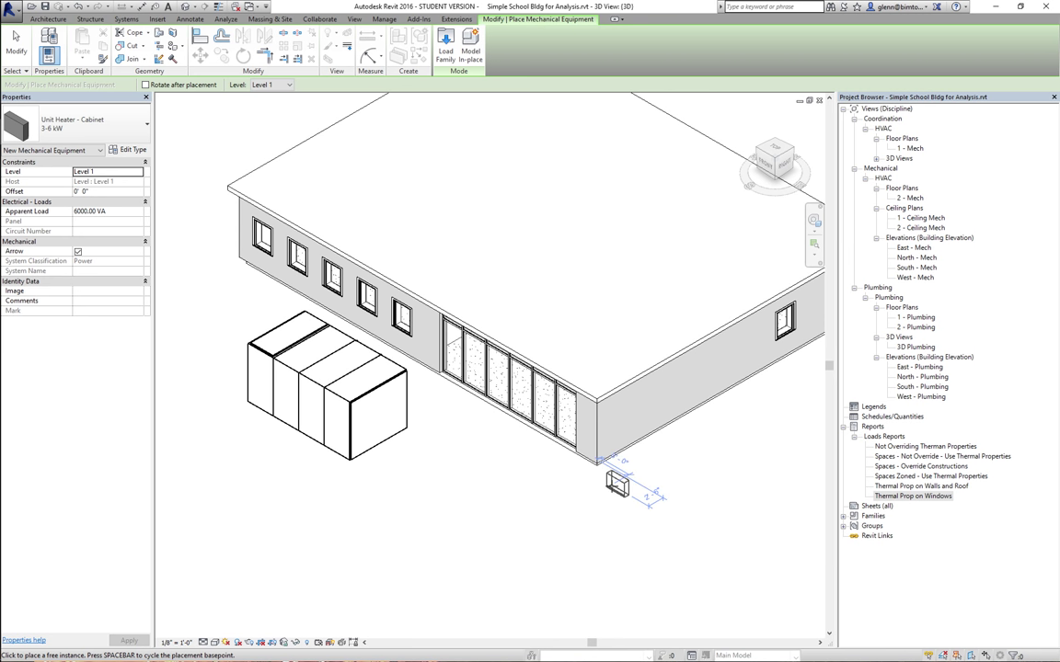
pyautogui.click(616, 482)
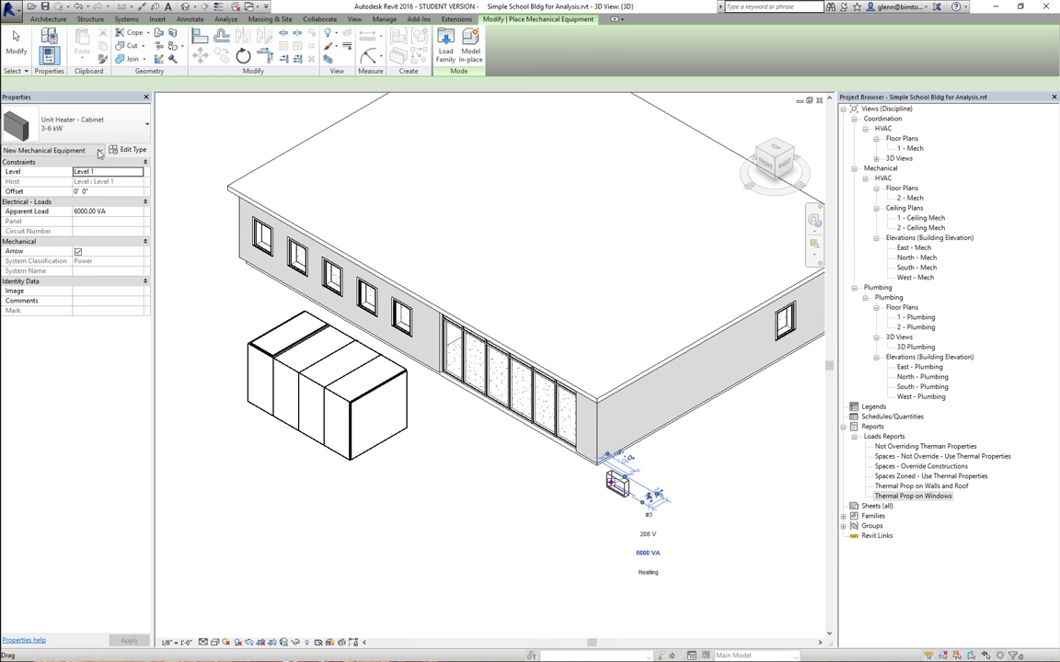
pyautogui.click(23, 57)
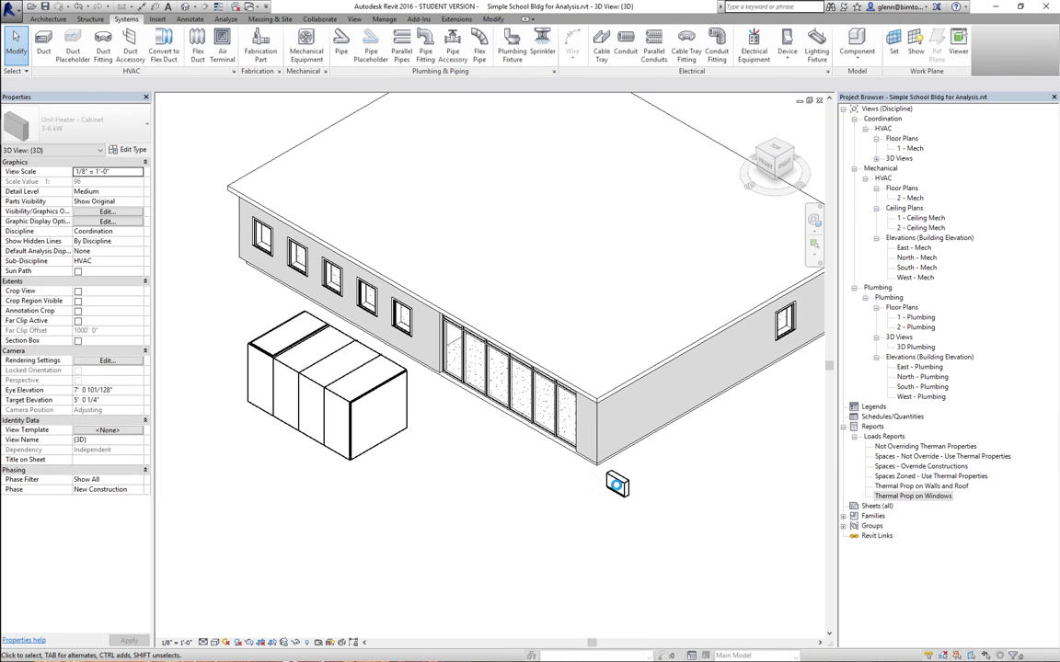
# Review the size types available for the placed cabinet unit heater and the type properties of its 3-6 kW type
pyautogui.click(616, 485)
pyautogui.keyDown('ctrl'); pyautogui.click(342, 331); pyautogui.keyUp('ctrl')
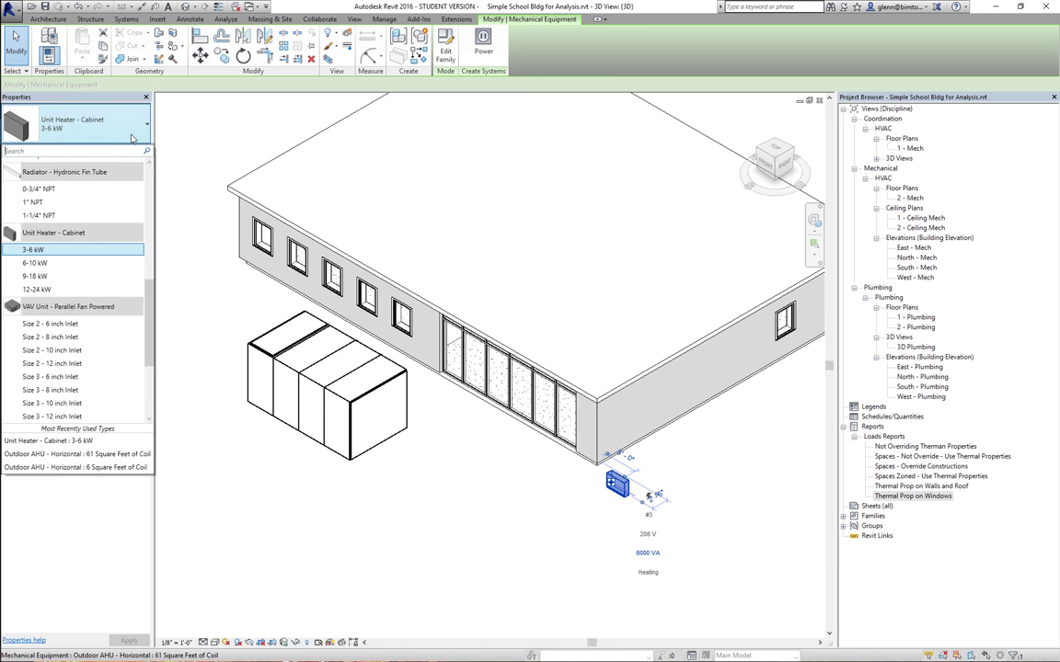
pyautogui.click(126, 127)
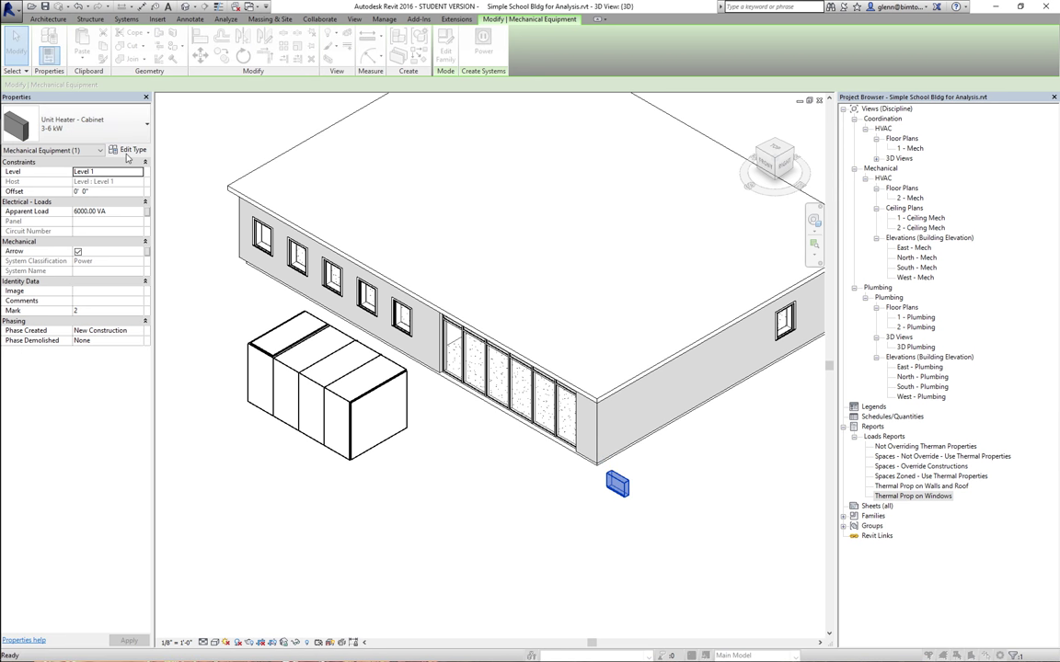
pyautogui.click(128, 152)
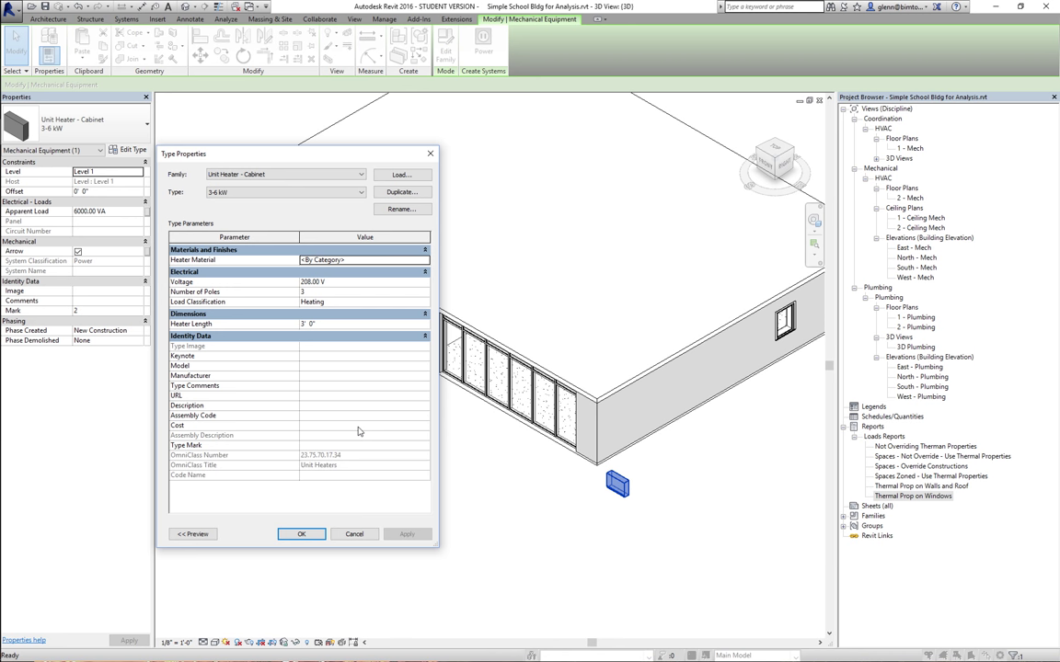
pyautogui.click(346, 536)
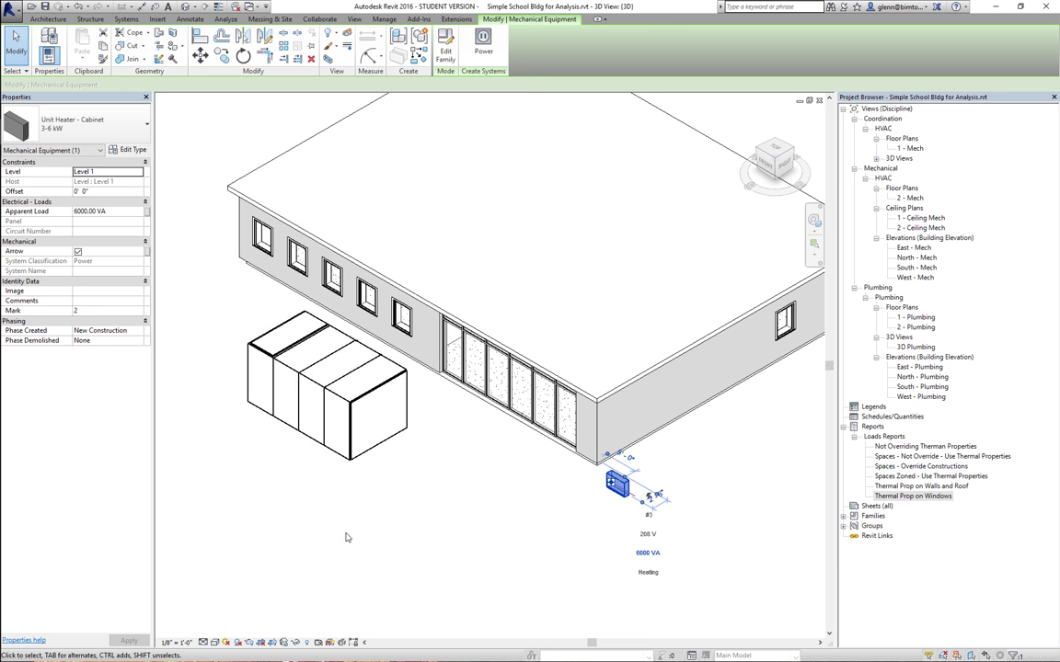
pyautogui.click(346, 537)
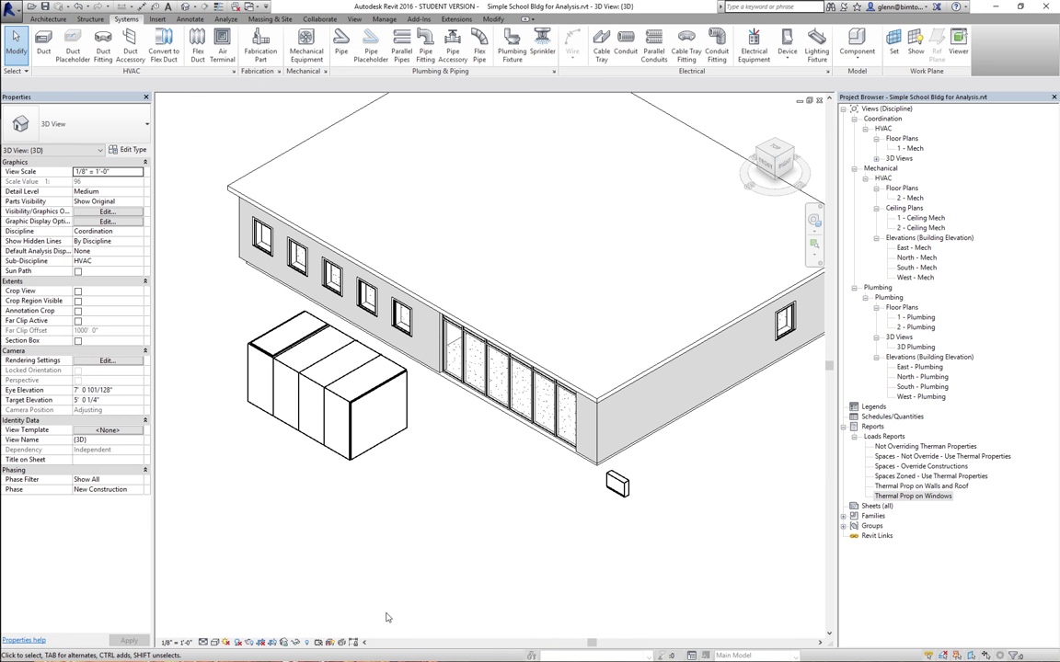
# Switch to the Mindomo mind map and review the Revit RFA Families and Technical Q&A topics under Manufacturer Websites
pyautogui.hotkey('ctrl', 'Left')
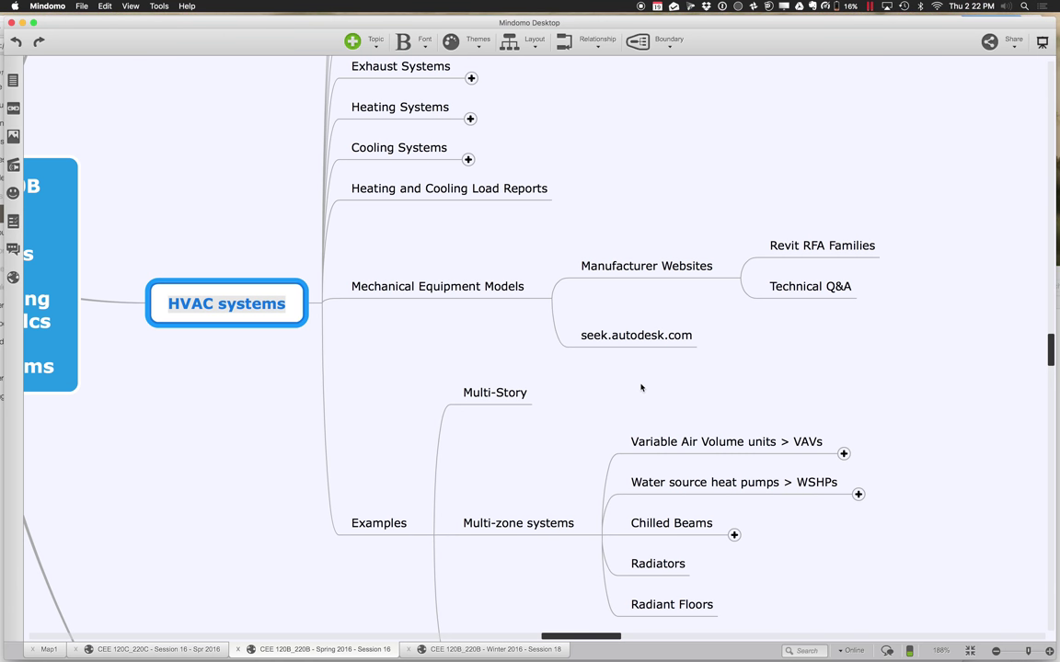
pyautogui.click(786, 250)
pyautogui.click(791, 287)
pyautogui.click(788, 254)
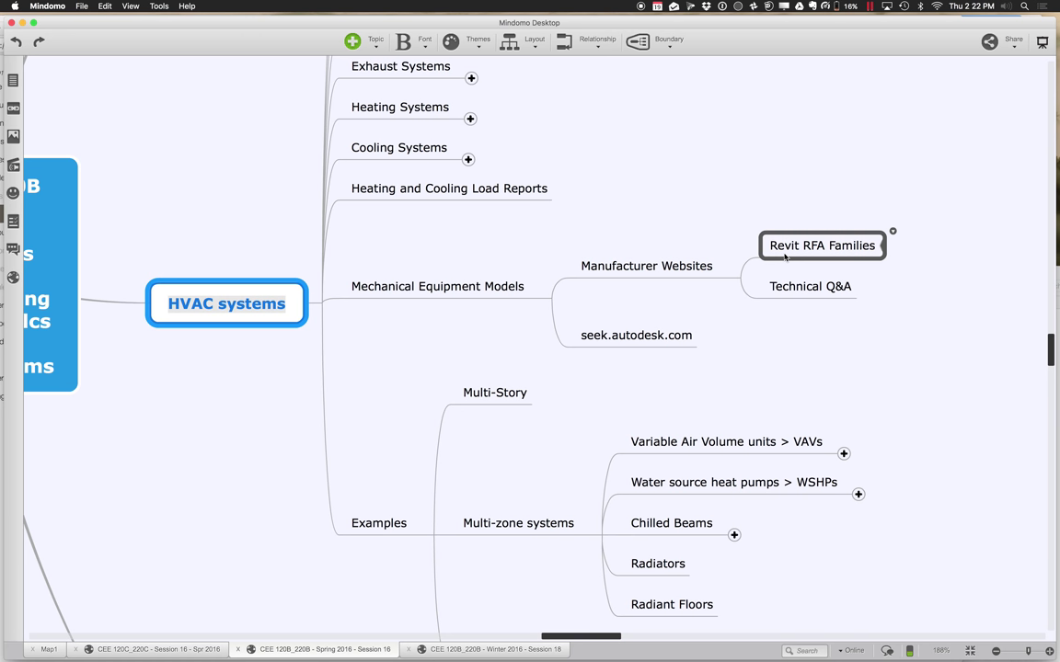